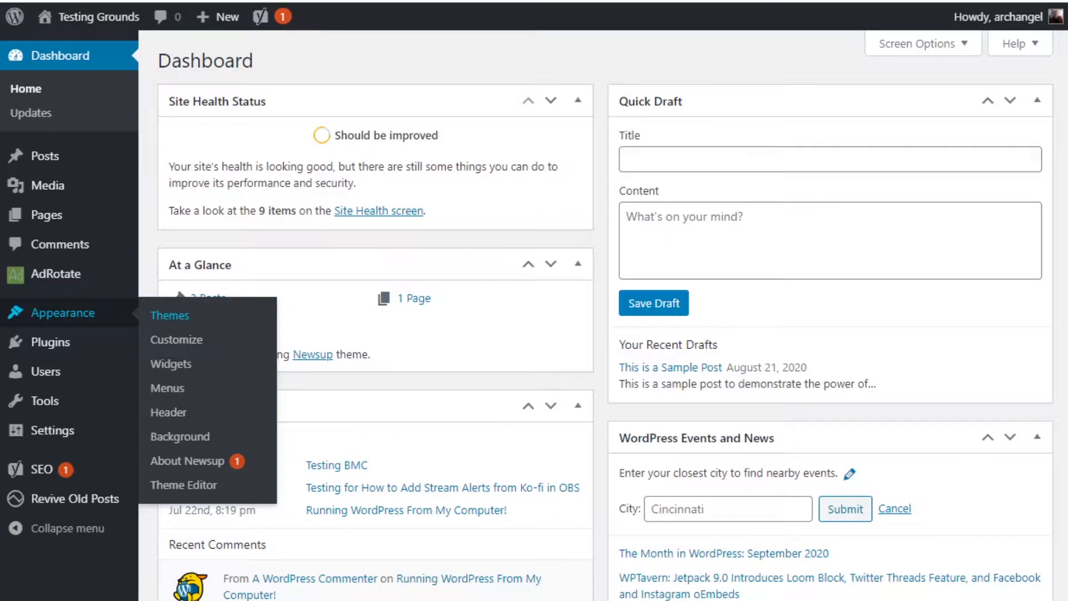
- Open the page for adding new themes and look through the featured themes
left_click(169, 318)
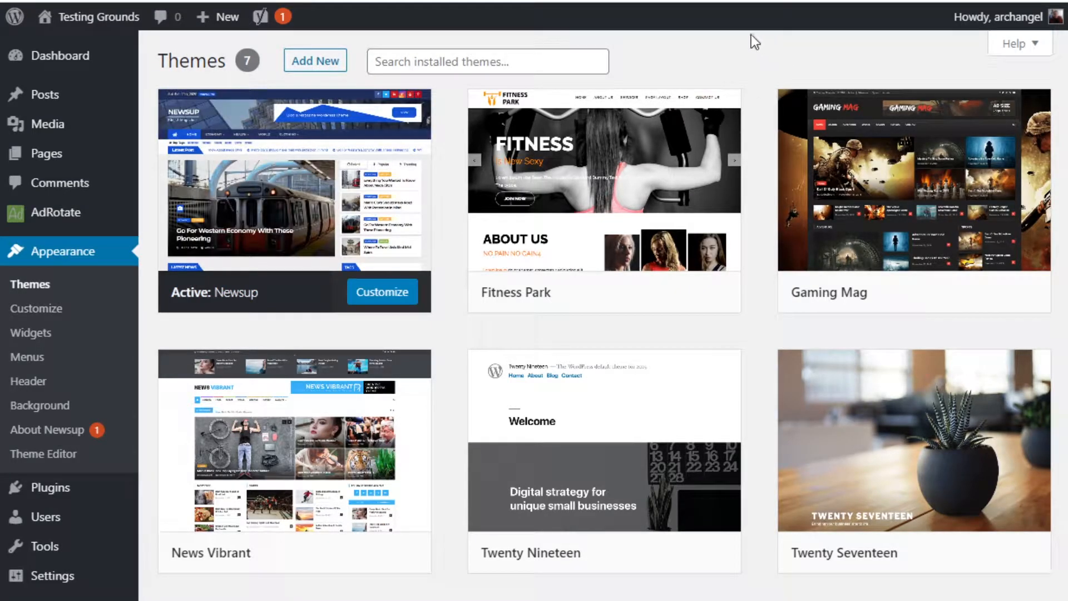
left_click(315, 63)
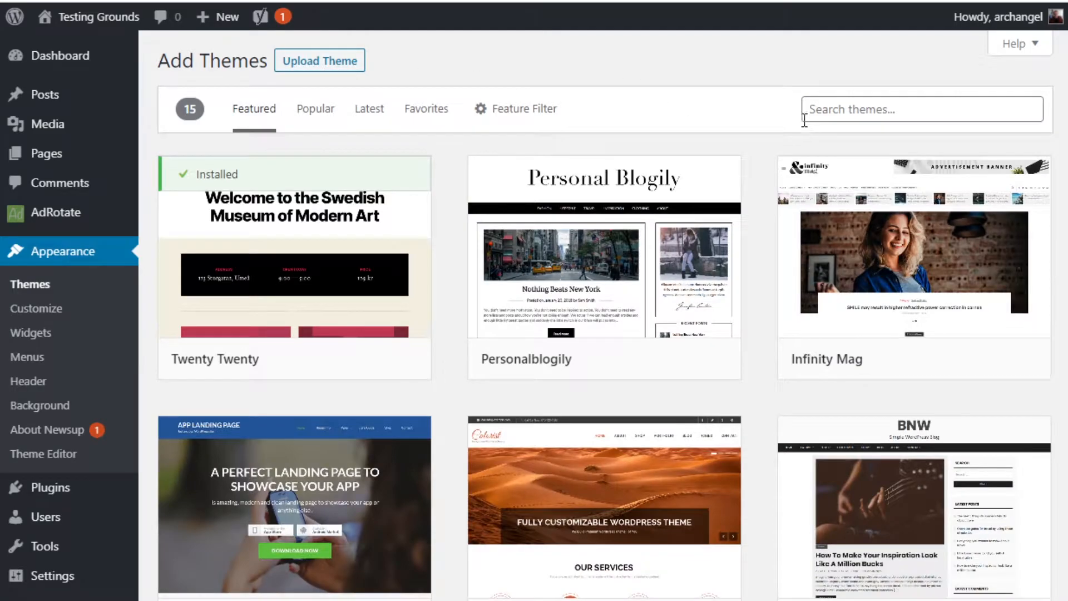
left_click(872, 111)
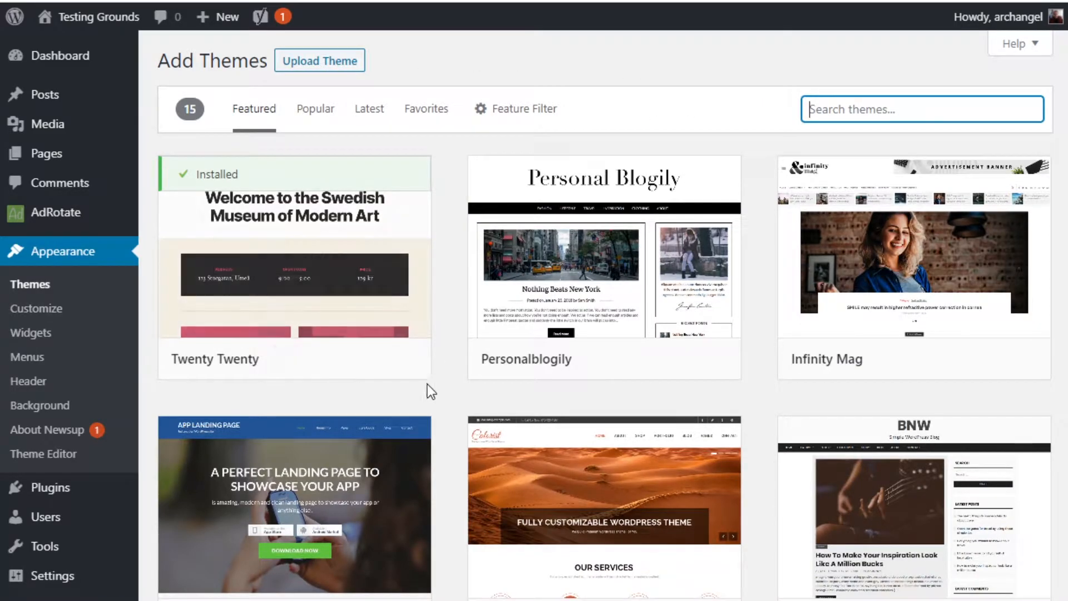
scroll(436, 373, "down", 6)
scroll(436, 380, "down", 10)
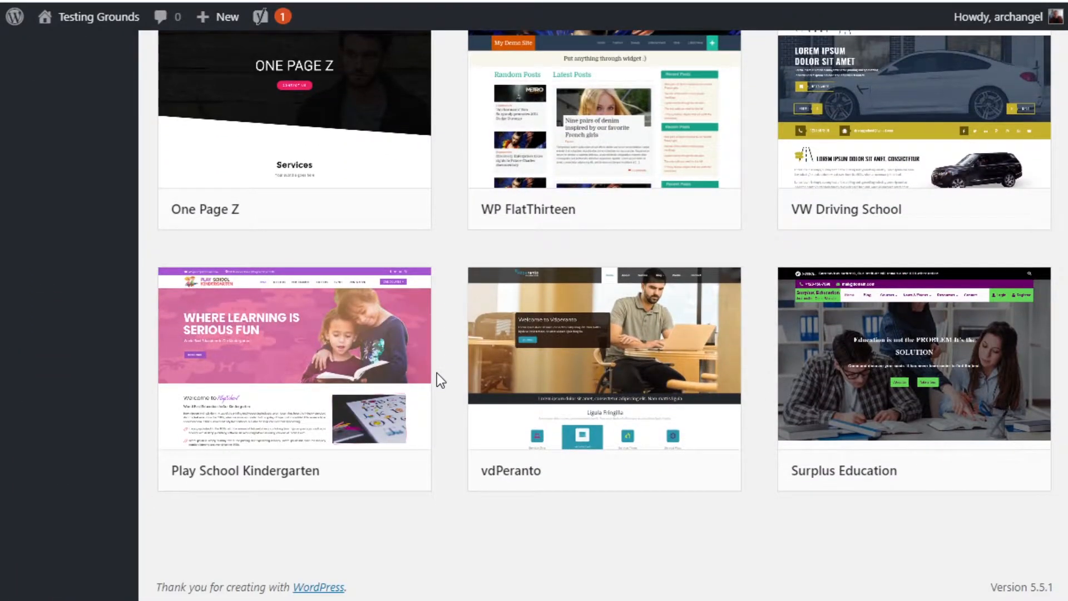
scroll(438, 379, "up", 16)
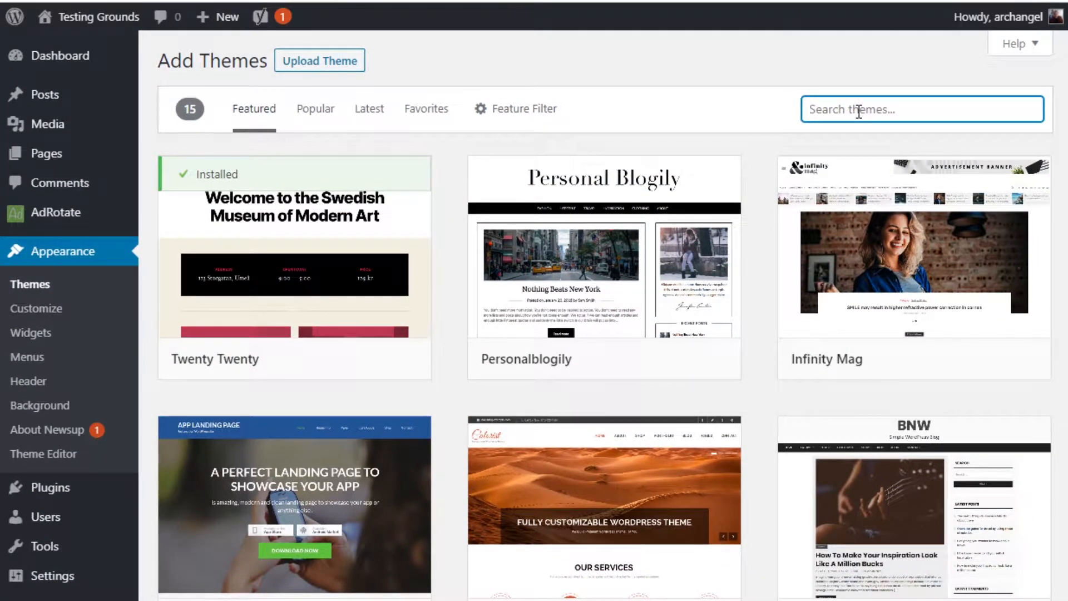
- Search the theme directory for "gaming" and look through the matching themes
type("gaming")
scroll(695, 178, "down", 3)
scroll(691, 182, "down", 5)
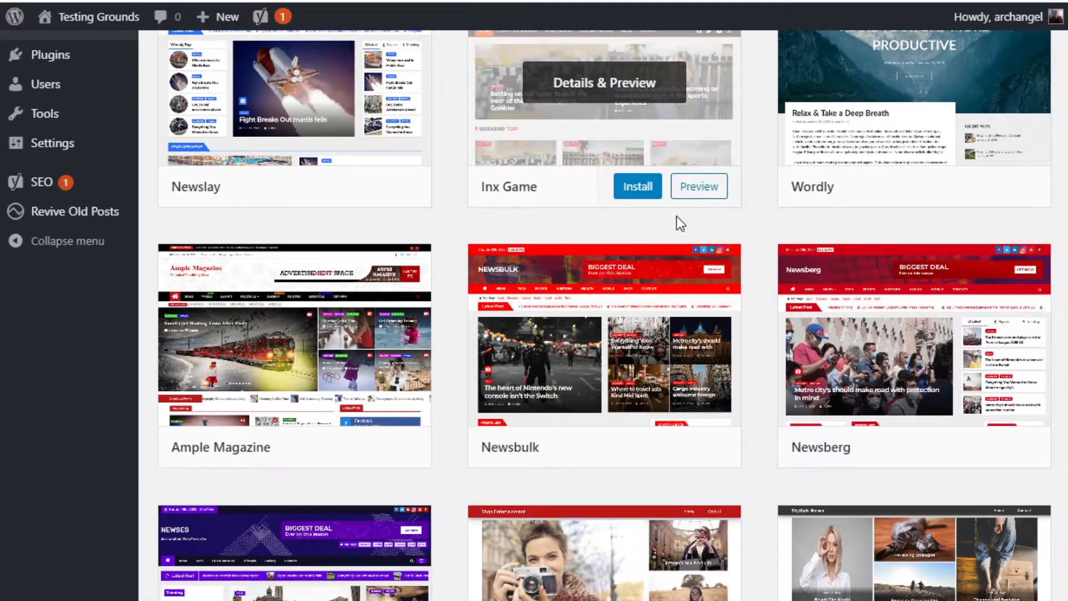
scroll(765, 233, "up", 8)
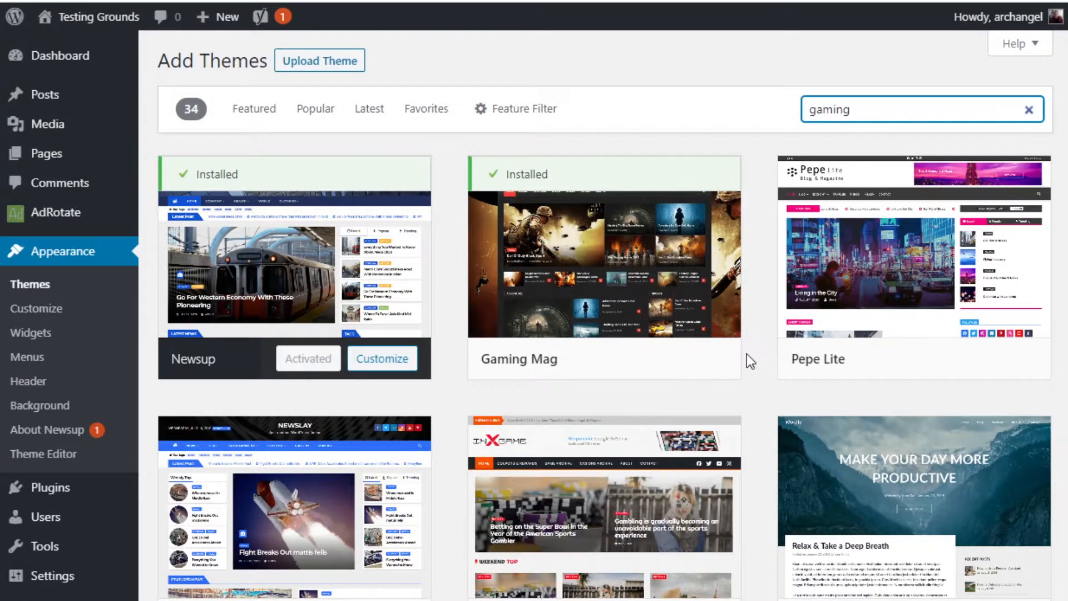
scroll(749, 354, "down", 3)
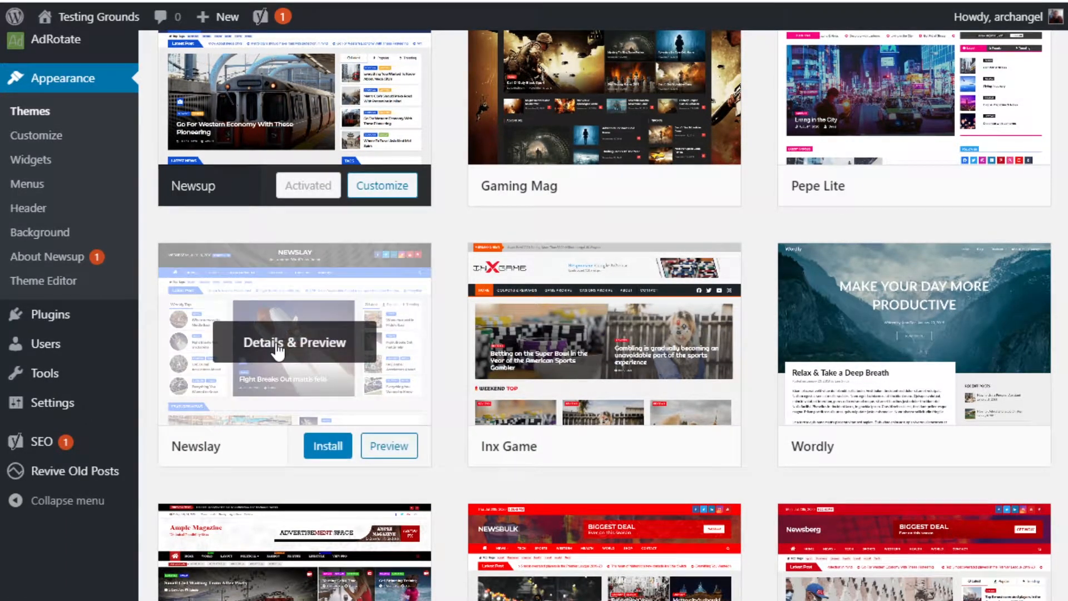
- Preview the Newslay theme, look over its layout and close the preview
left_click(385, 450)
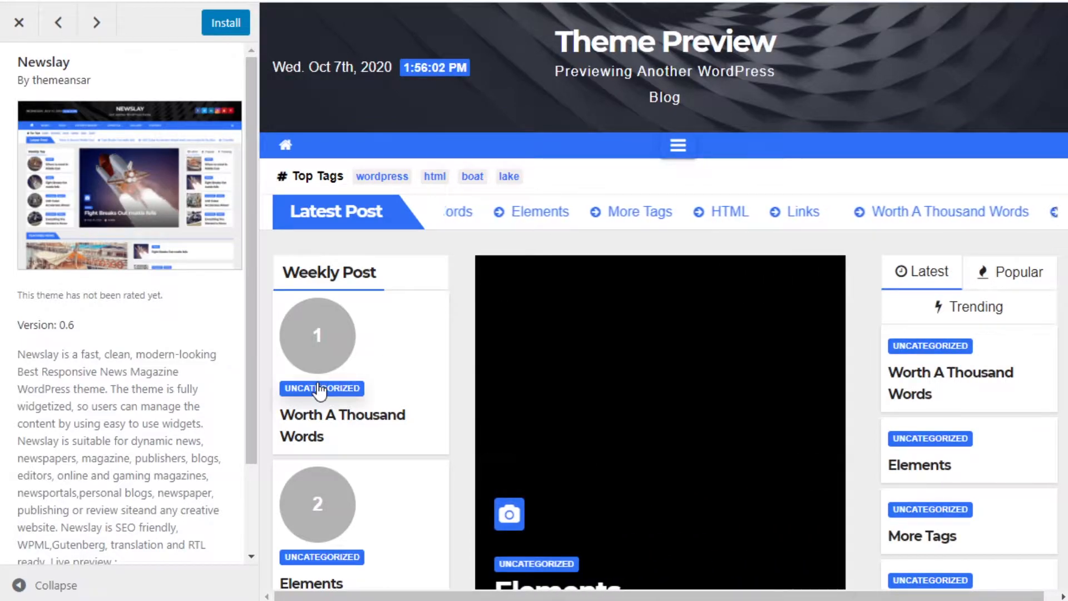
scroll(439, 332, "down", 5)
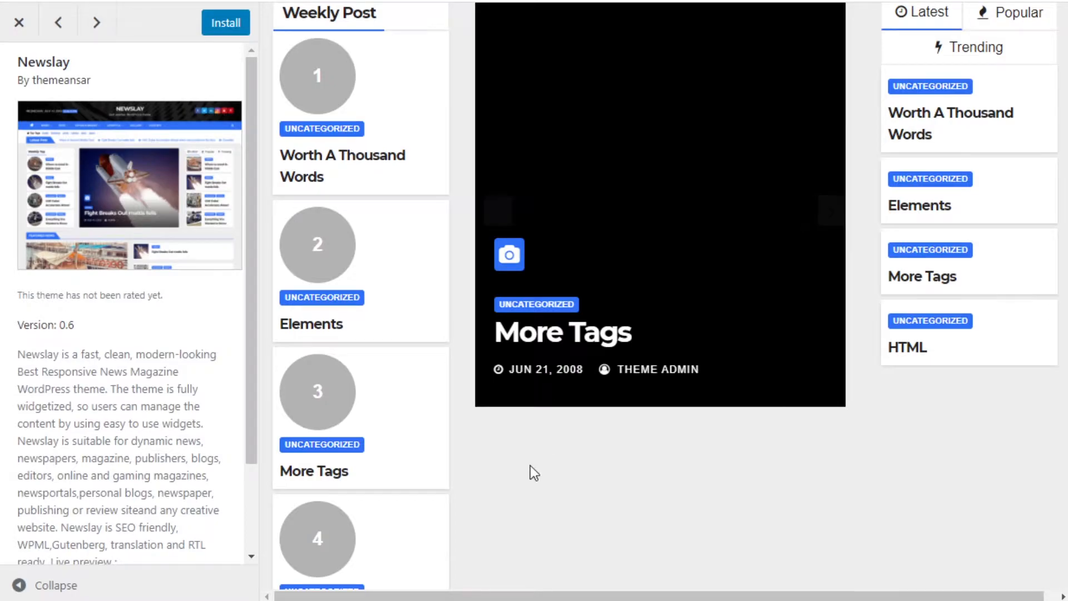
scroll(479, 491, "down", 1)
scroll(478, 492, "up", 6)
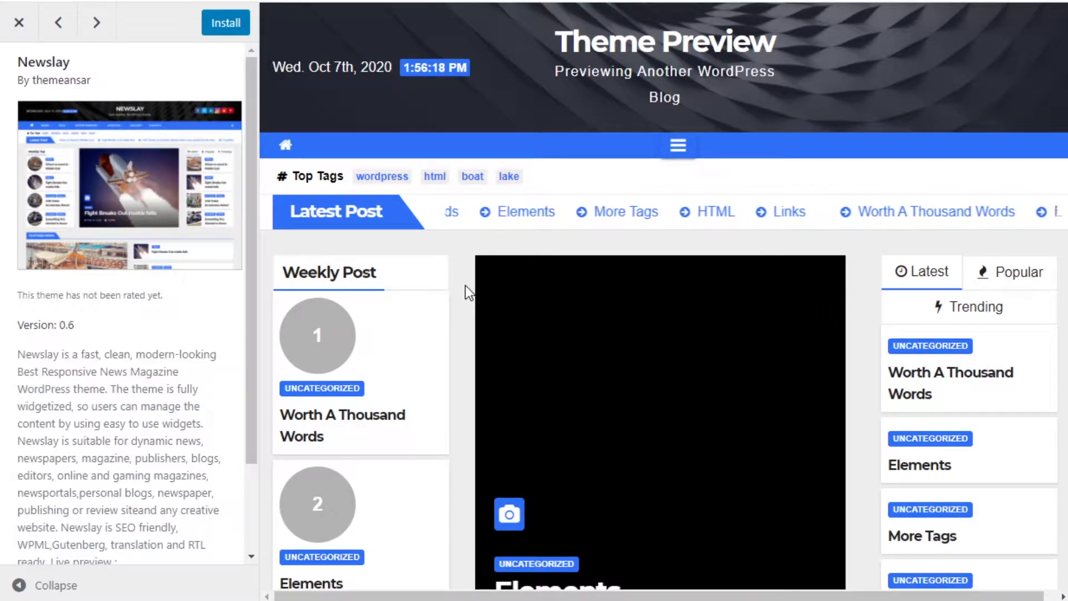
left_click(9, 22)
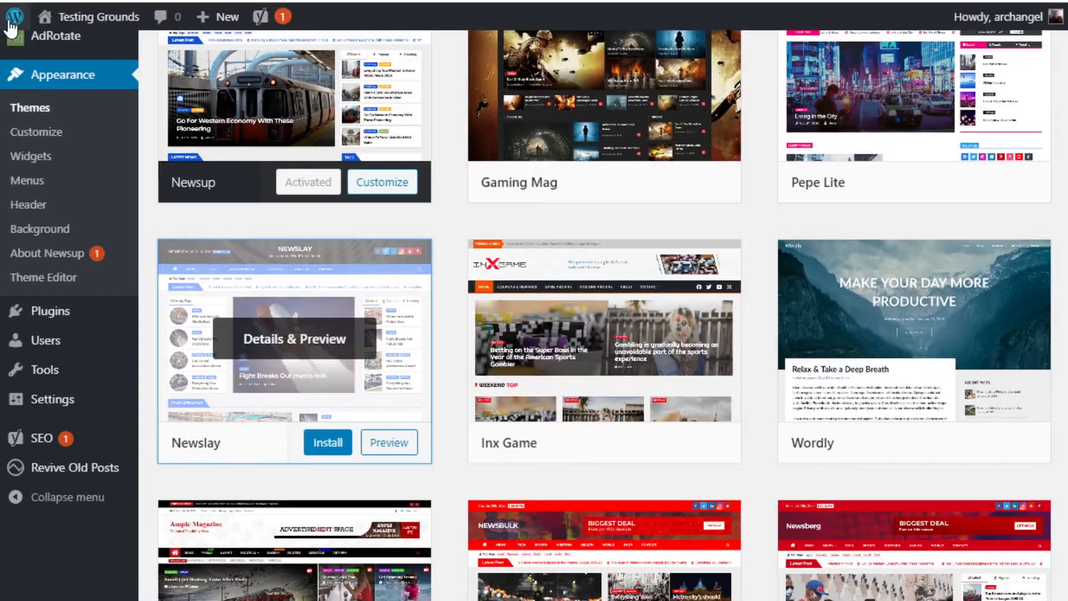
- Install the Newslay theme and activate it on the site
left_click(319, 448)
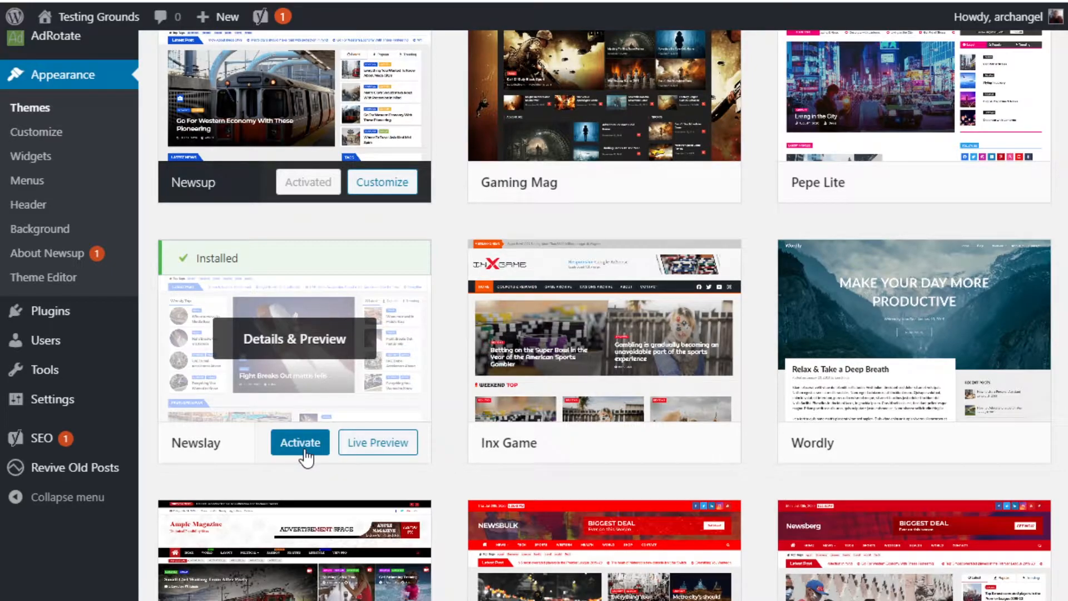
left_click(305, 450)
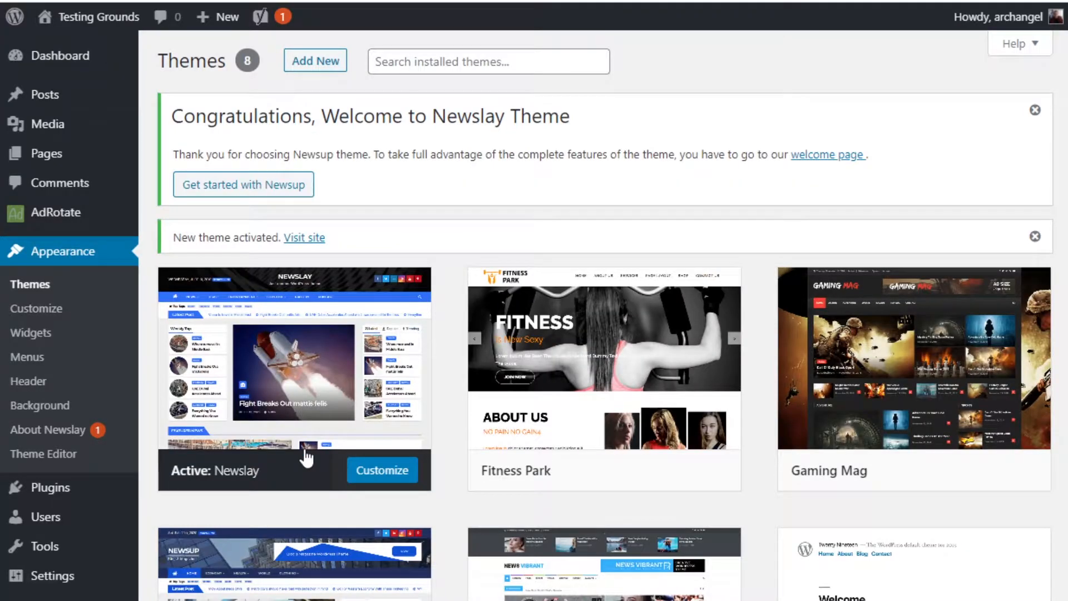
- Visit the live site, examine the home page from header to footer in the activated theme, and return to the Themes page
mouse_move(91, 22)
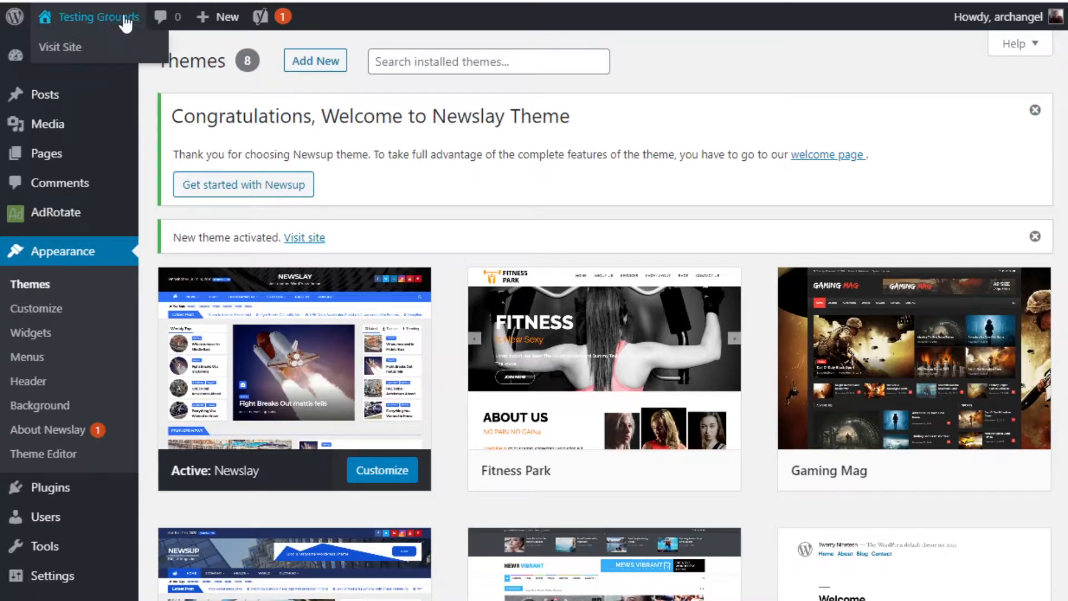
left_click(71, 49)
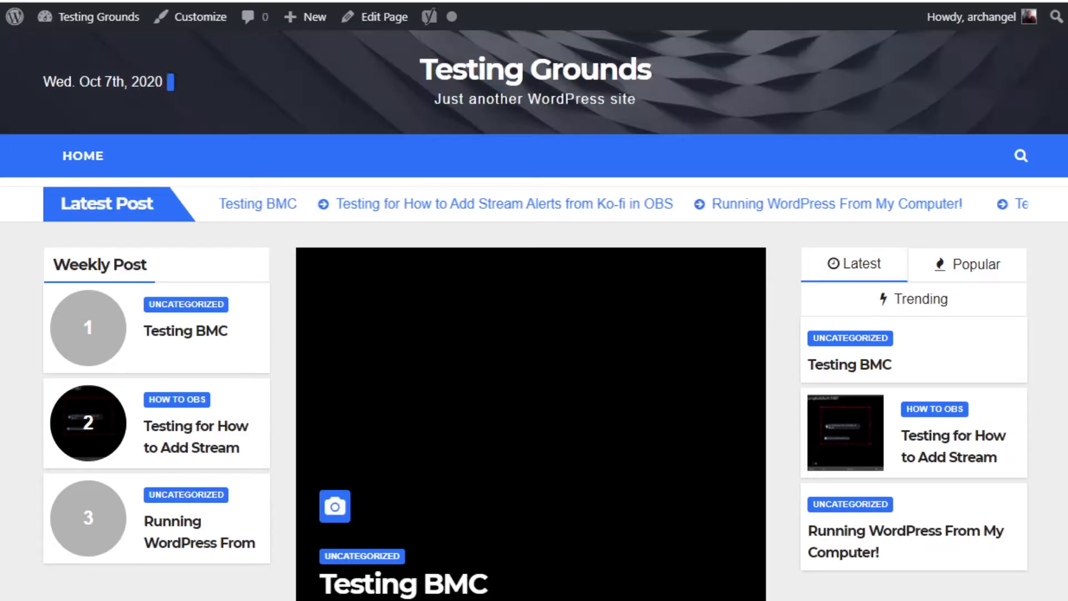
scroll(613, 211, "down", 10)
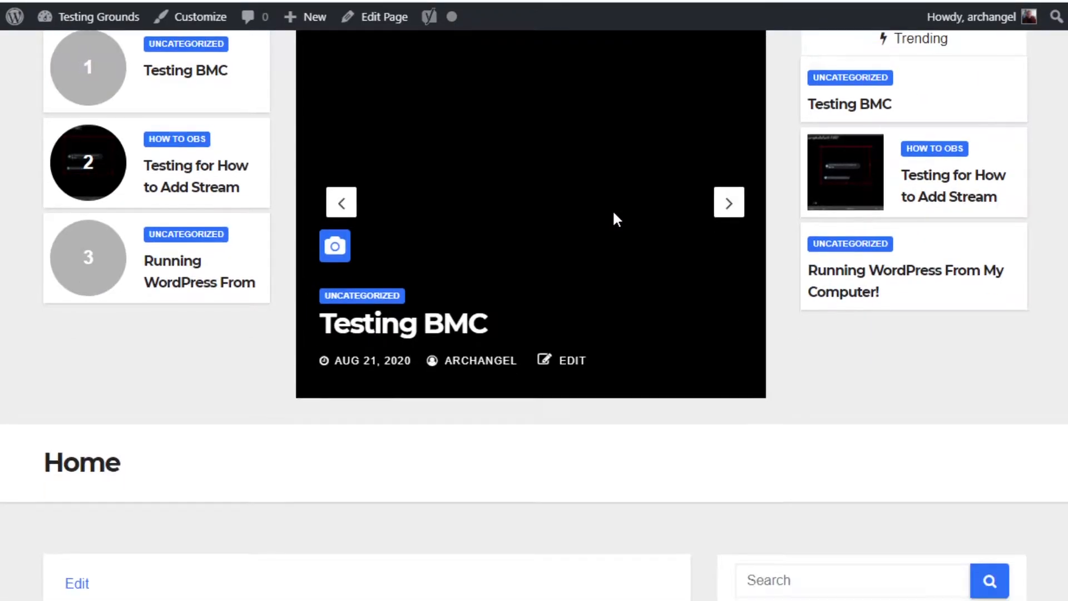
scroll(613, 211, "down", 8)
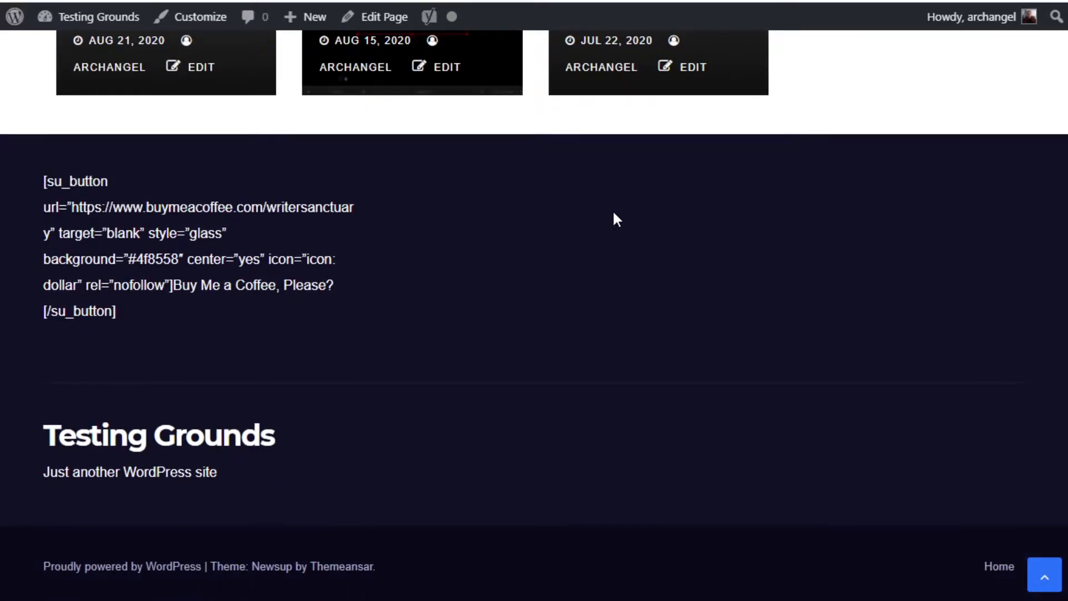
scroll(614, 212, "up", 5)
scroll(613, 212, "up", 4)
scroll(613, 212, "down", 7)
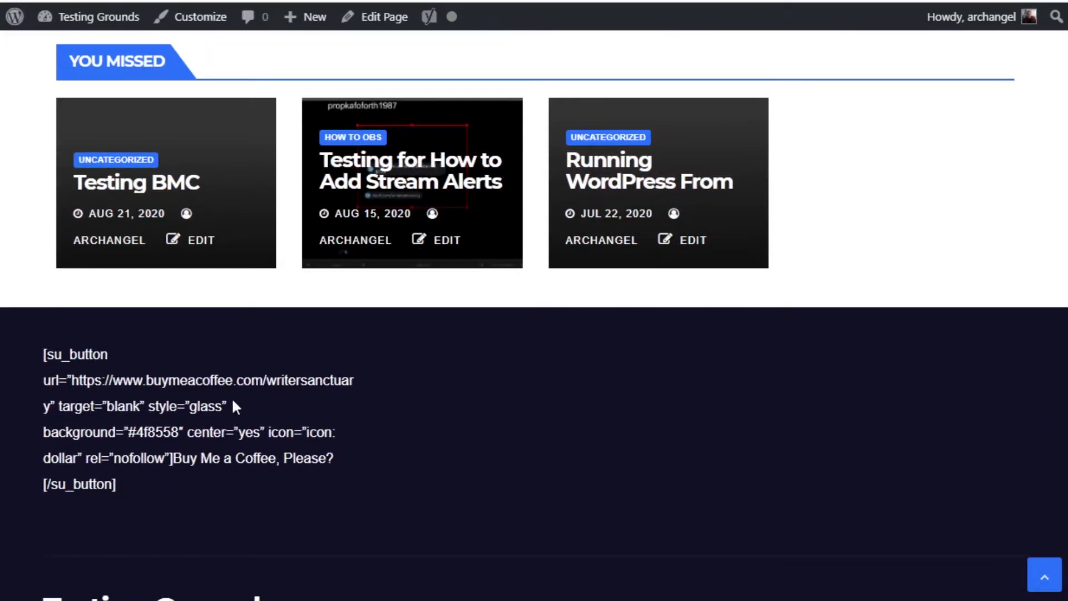
scroll(469, 405, "up", 15)
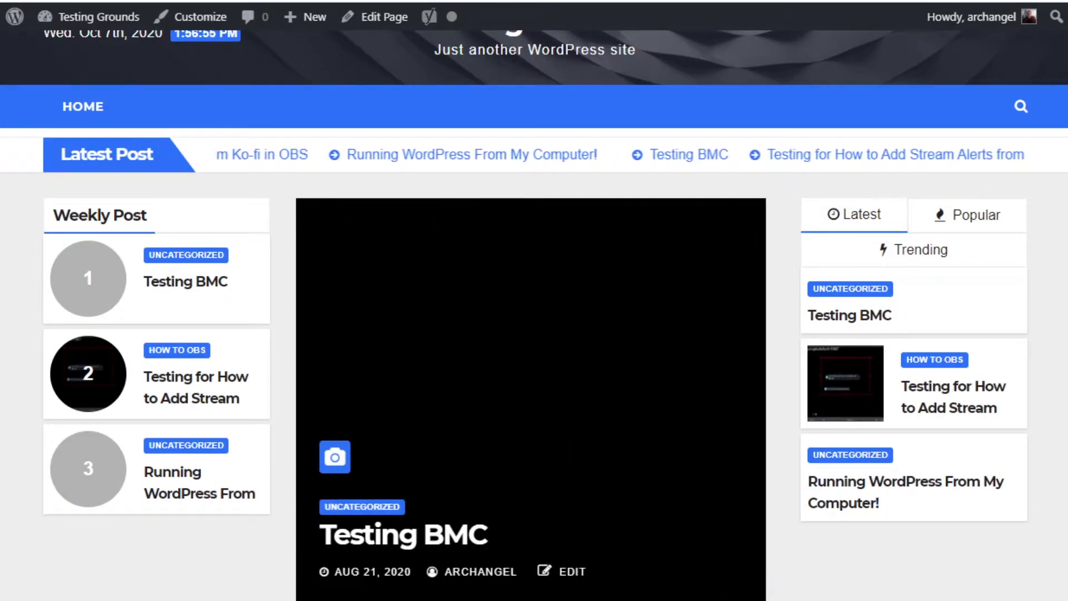
left_click(561, 1)
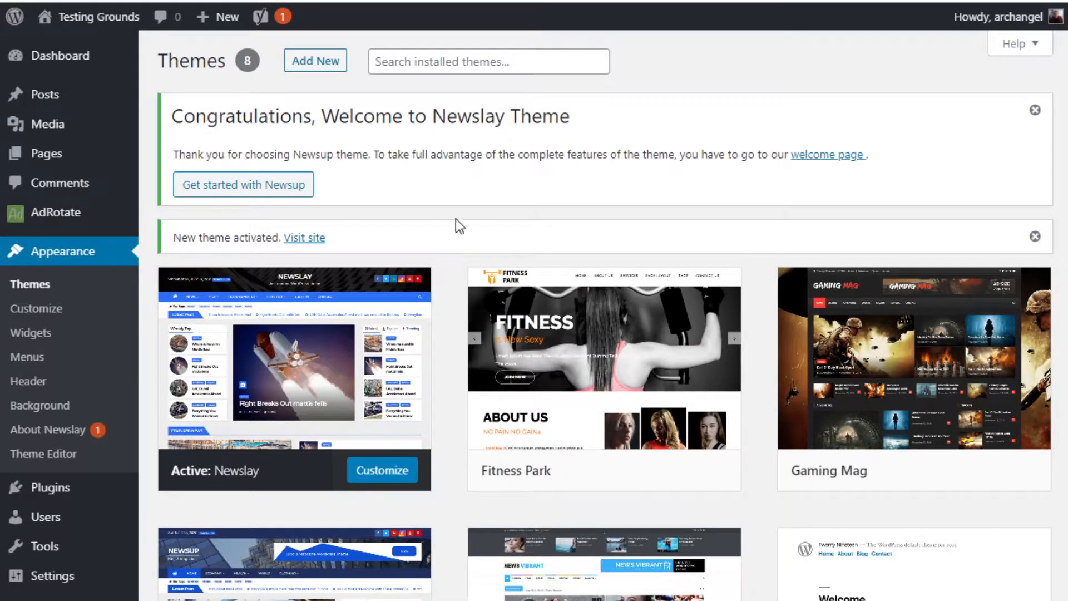
- Add the AR: Double Categories Posts widget to the Sidebar Widget Area below Search
left_click(33, 334)
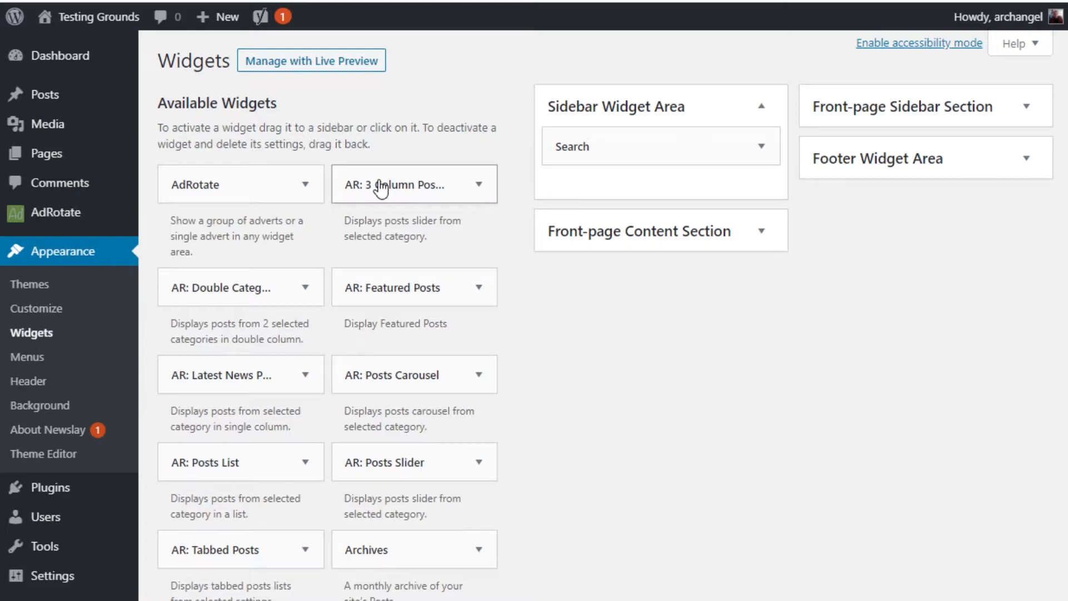
left_click(248, 298)
left_click(249, 297)
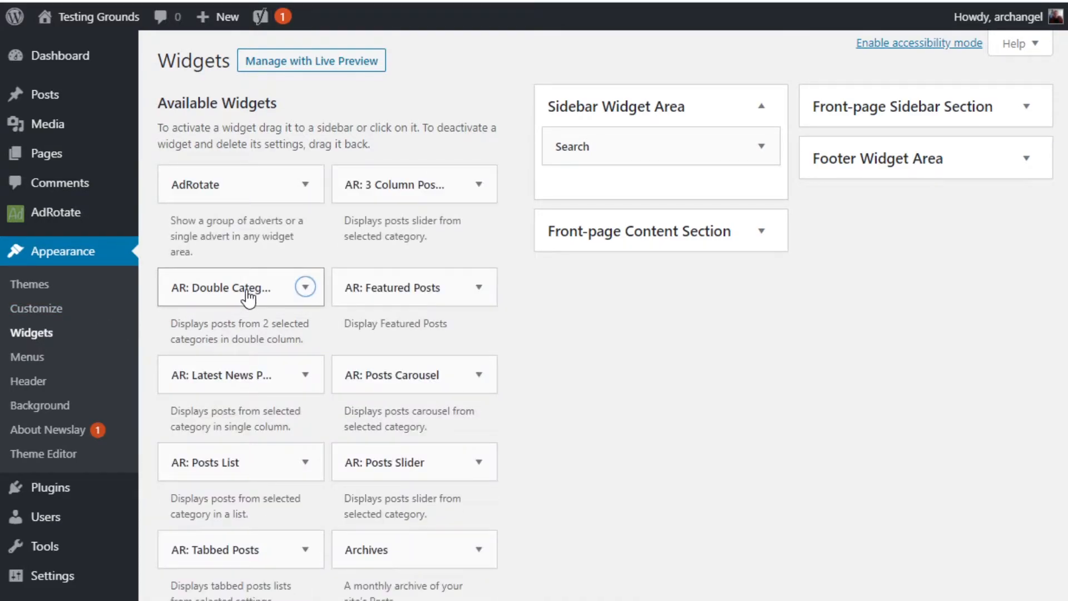
scroll(586, 353, "down", 3)
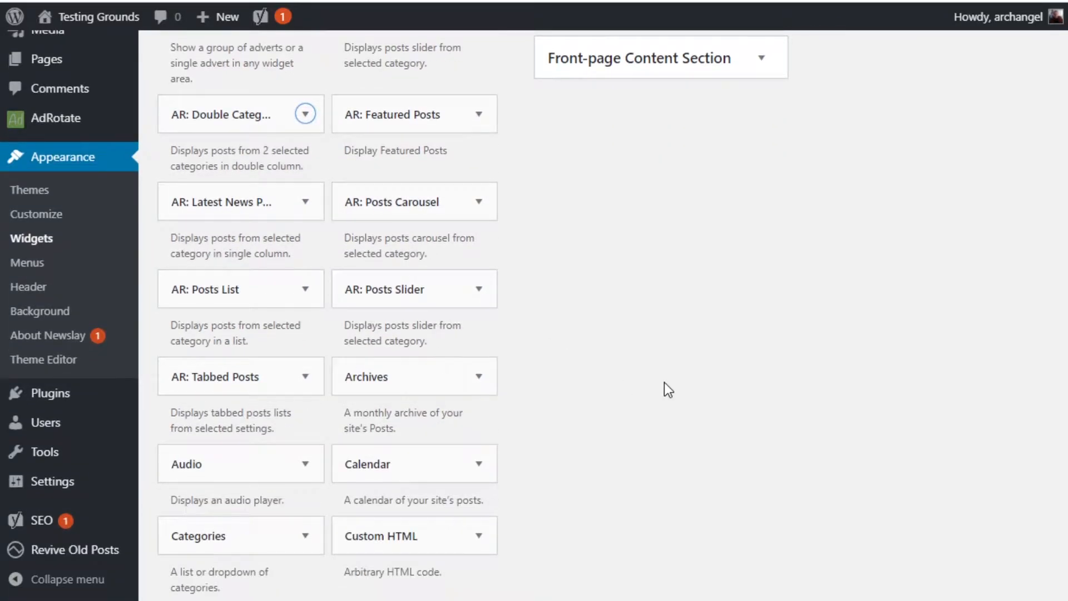
scroll(664, 382, "up", 3)
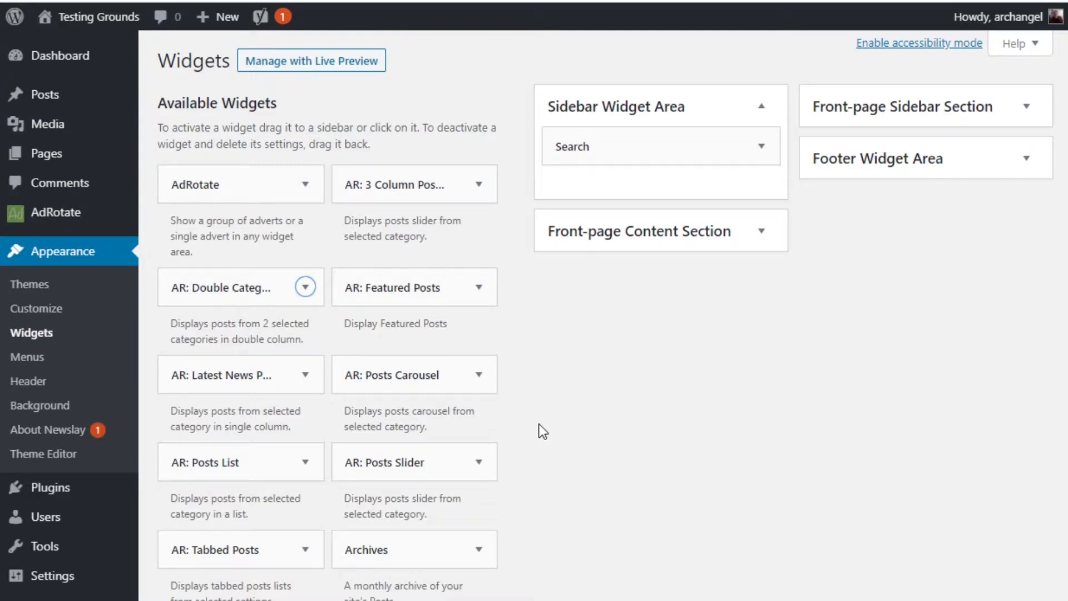
left_click_drag(207, 288, 608, 190)
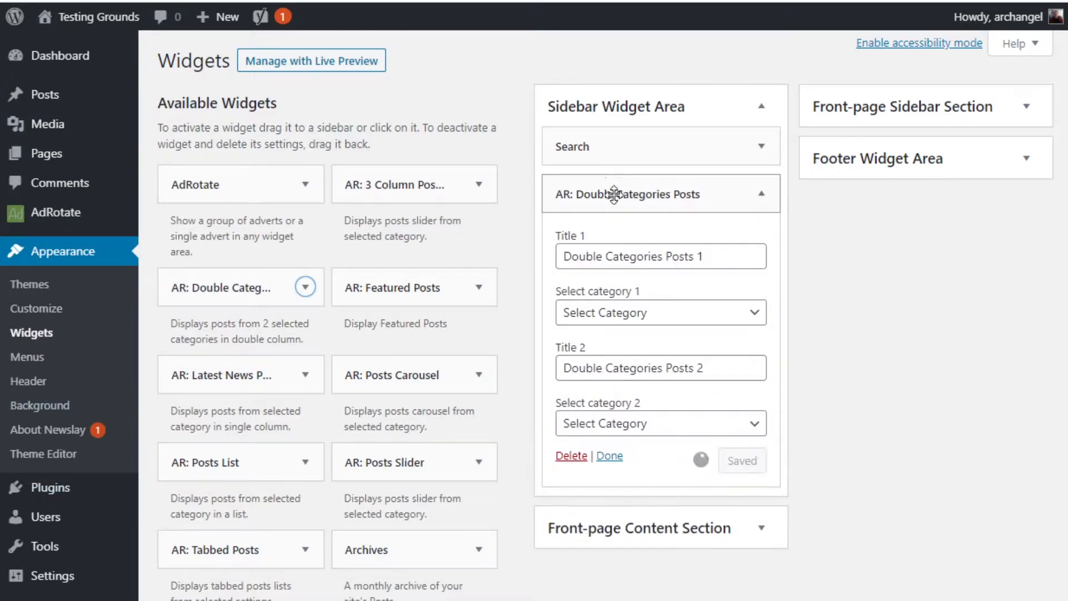
- Set the Double Categories Posts widget's category 1 to How to OBS and category 2 to Uncategorized, and save it
left_click(742, 319)
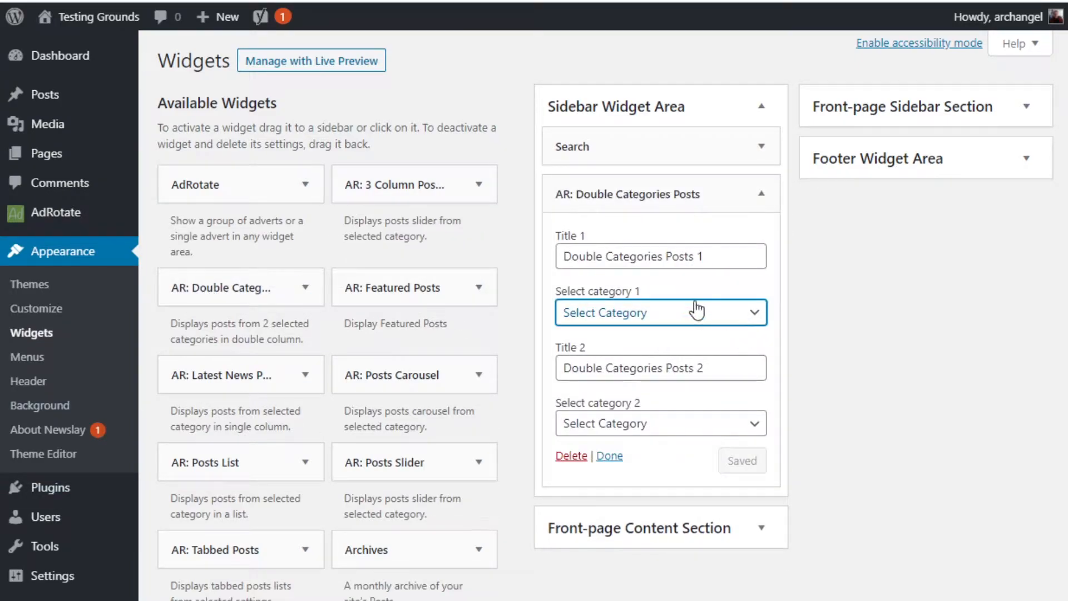
left_click(611, 358)
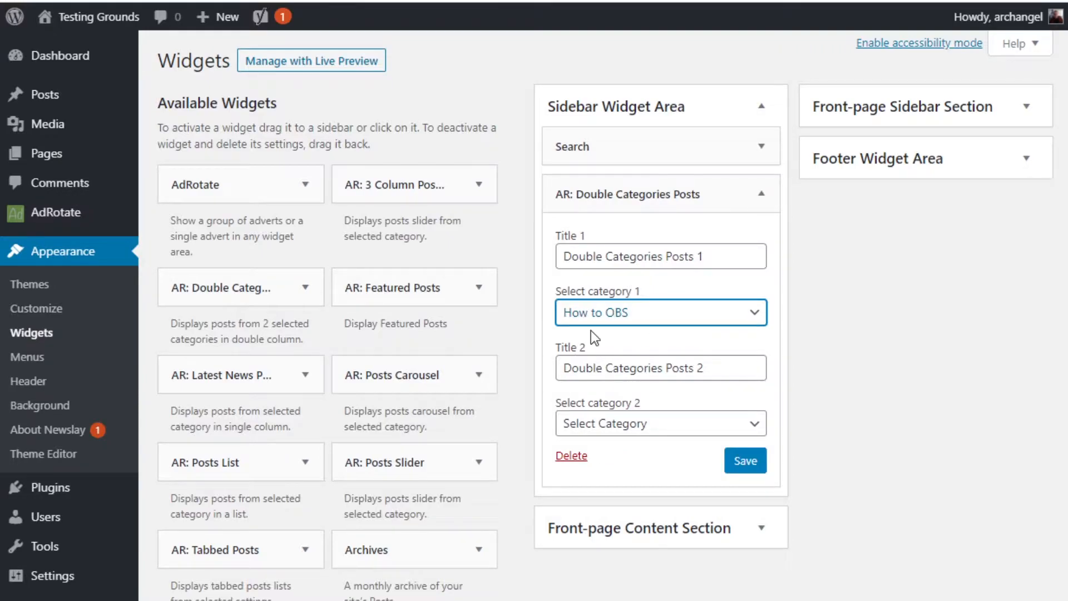
left_click(743, 428)
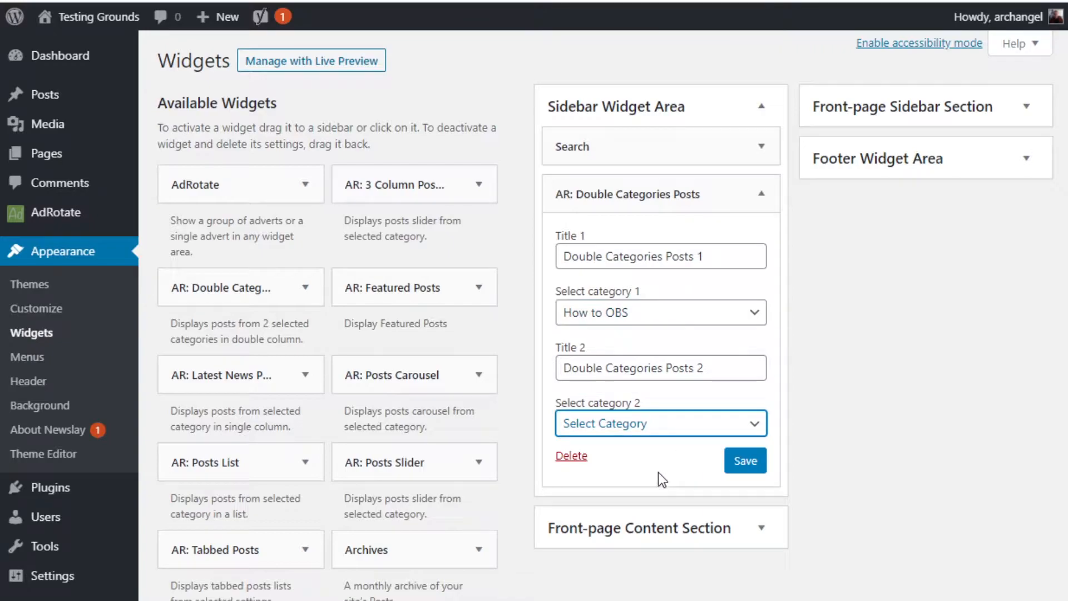
key("Down")
left_click(752, 465)
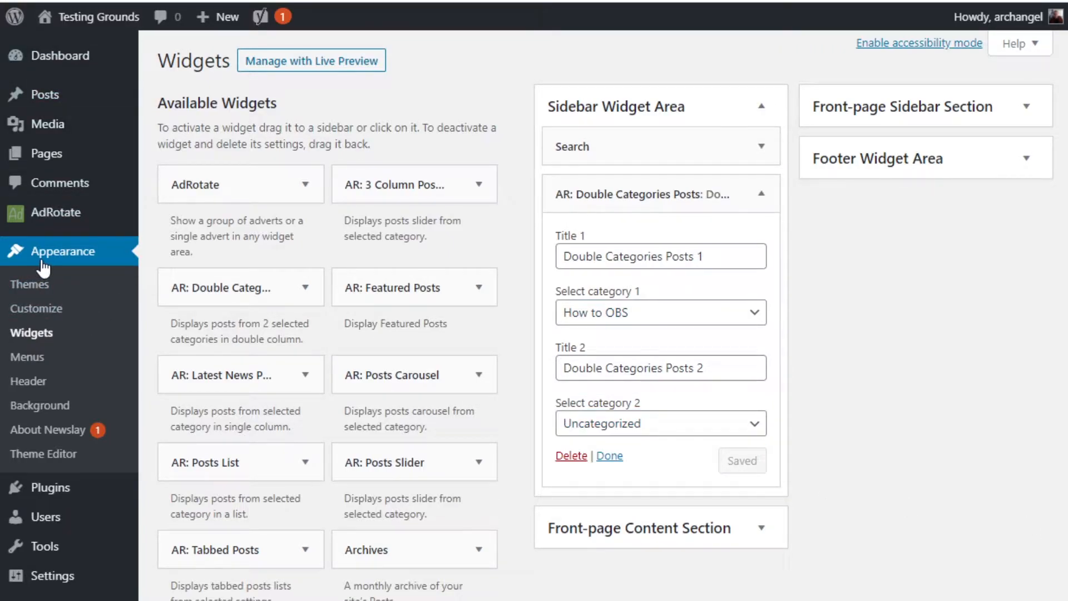
- Upload the theme file looper.1.0.7.zip from the Add Themes page and install it
left_click(45, 287)
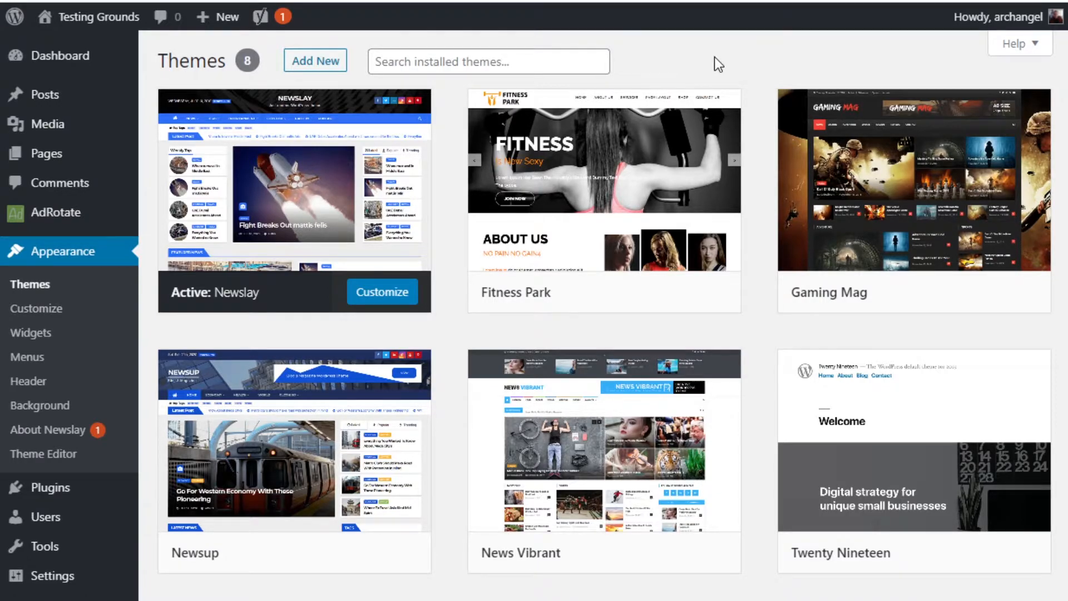
left_click(331, 62)
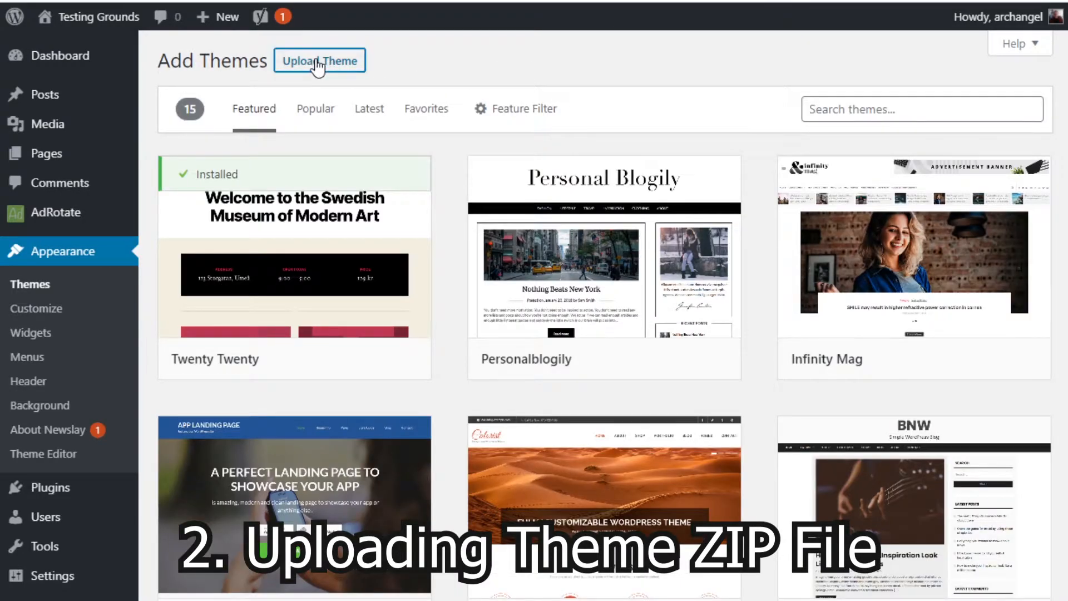
left_click(317, 66)
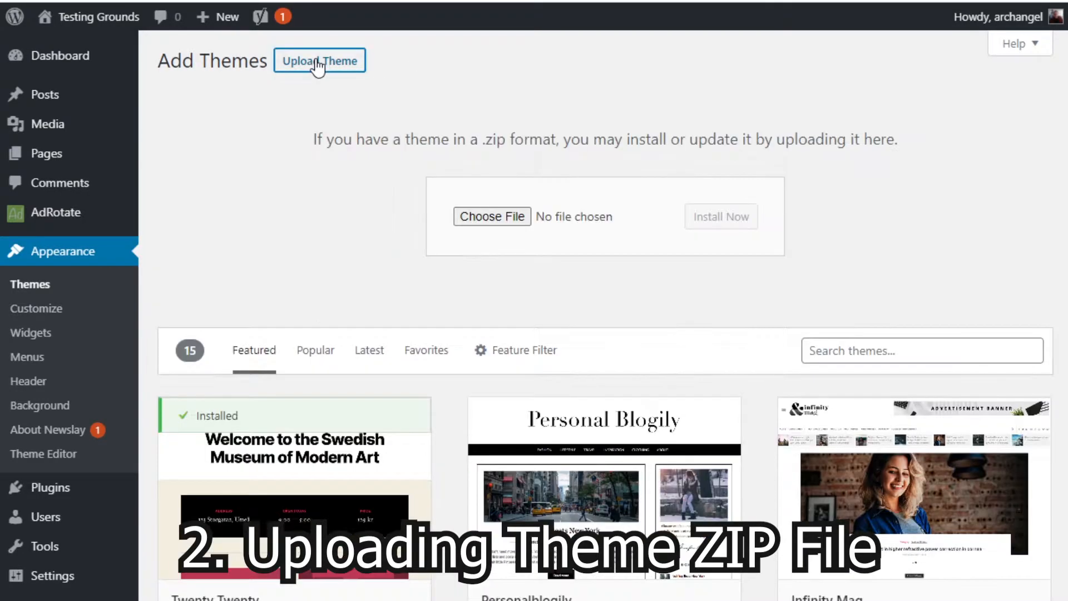
left_click(486, 219)
double_click(562, 250)
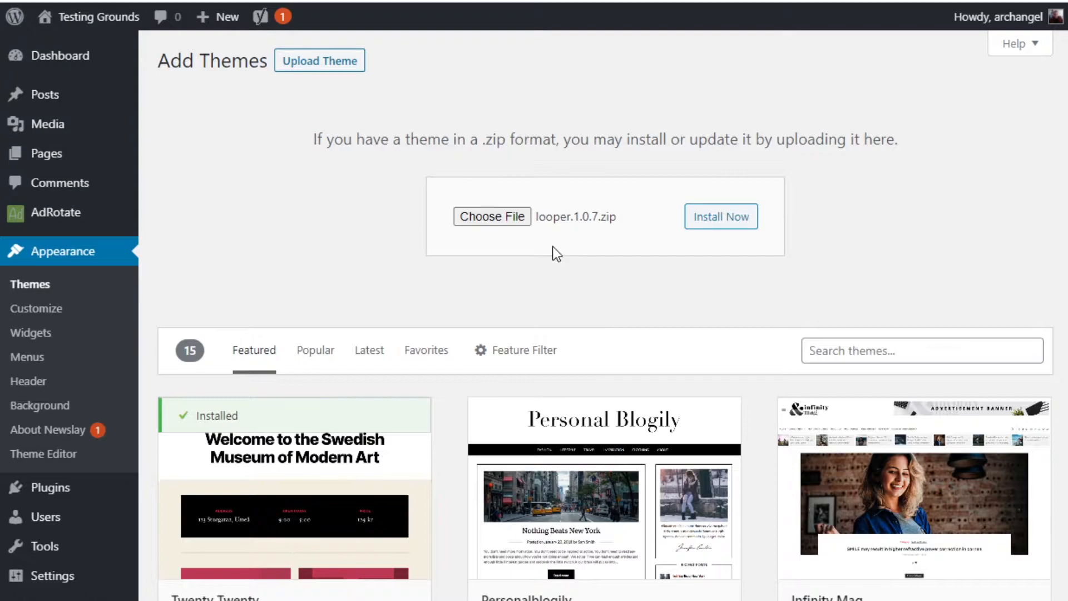
left_click(727, 220)
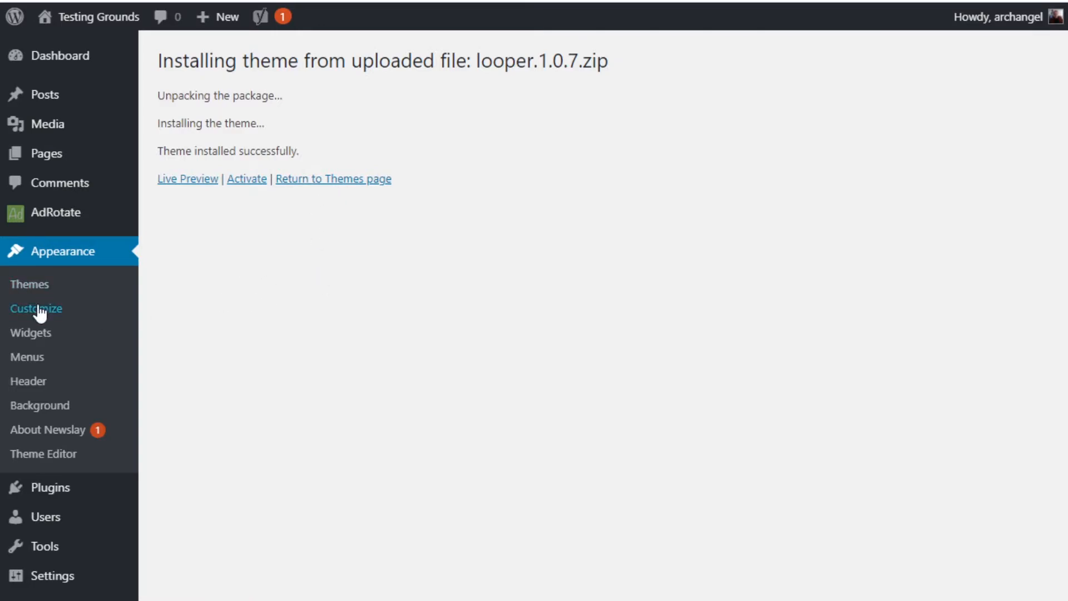
- Activate the uploaded Looper theme and reload the live site to examine its home page from header to footer
left_click(243, 186)
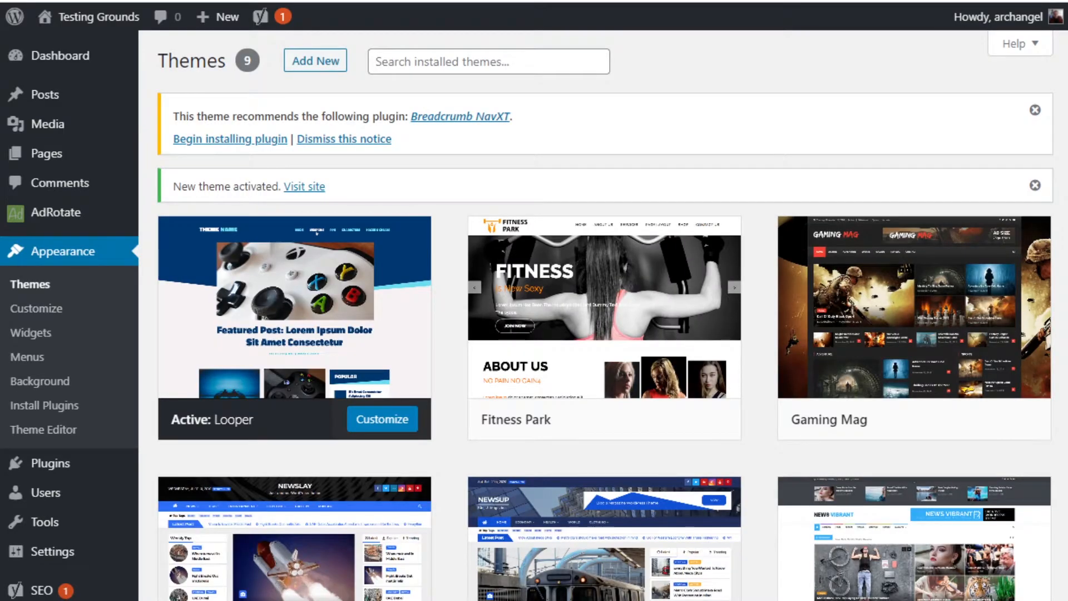
left_click(279, 1)
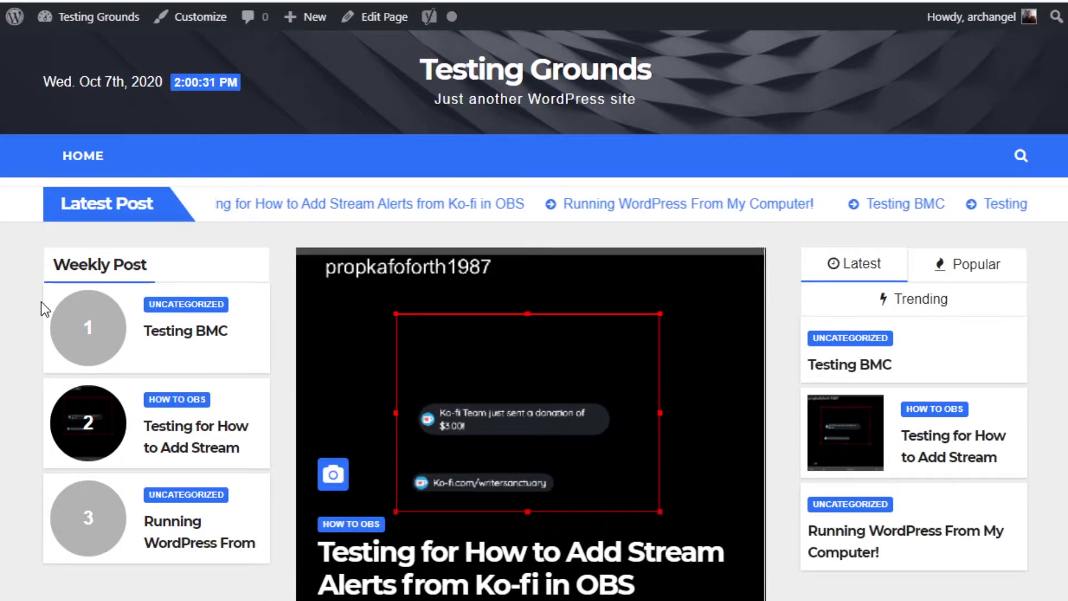
key("F5")
scroll(47, 306, "down", 2)
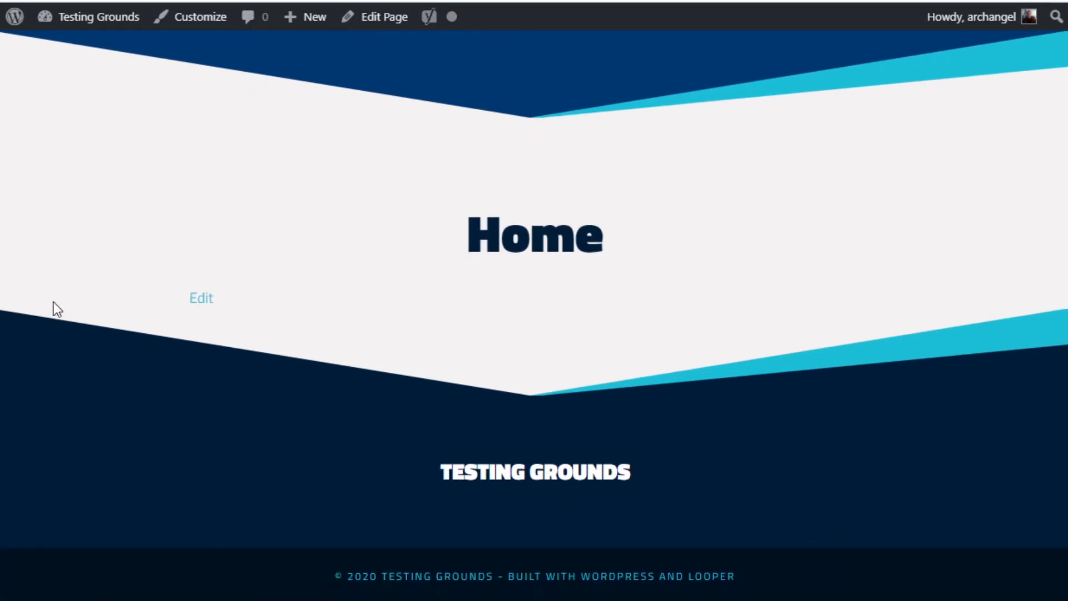
scroll(145, 307, "up", 2)
scroll(147, 306, "down", 2)
scroll(167, 289, "up", 1)
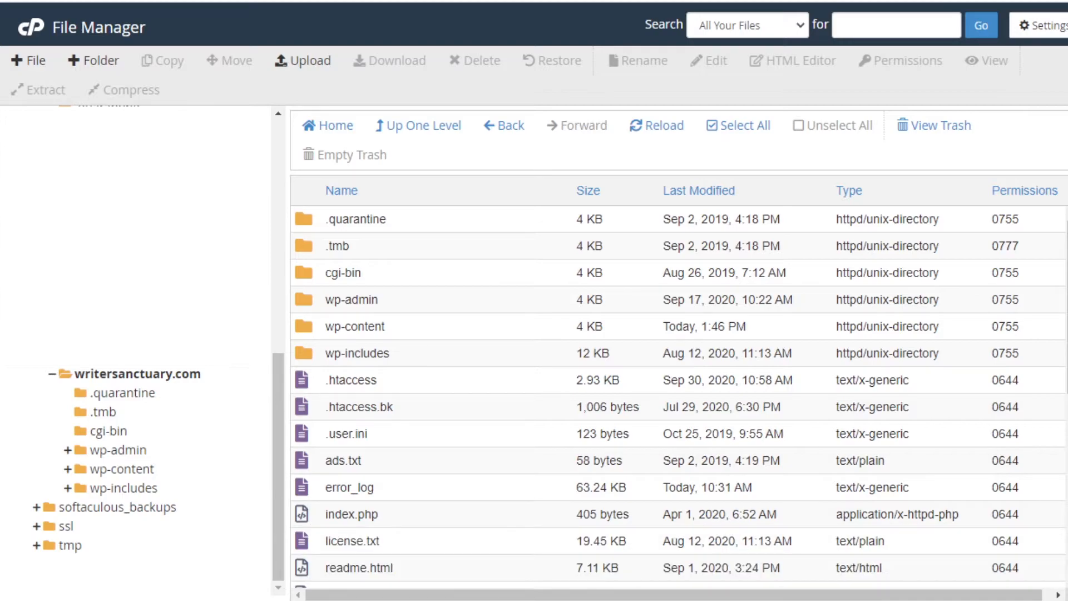
- In cPanel File Manager, upload inx-game.1.0.6.zip to the wp-content/themes folder of writersanctuary.com and return to that folder
left_click(102, 469)
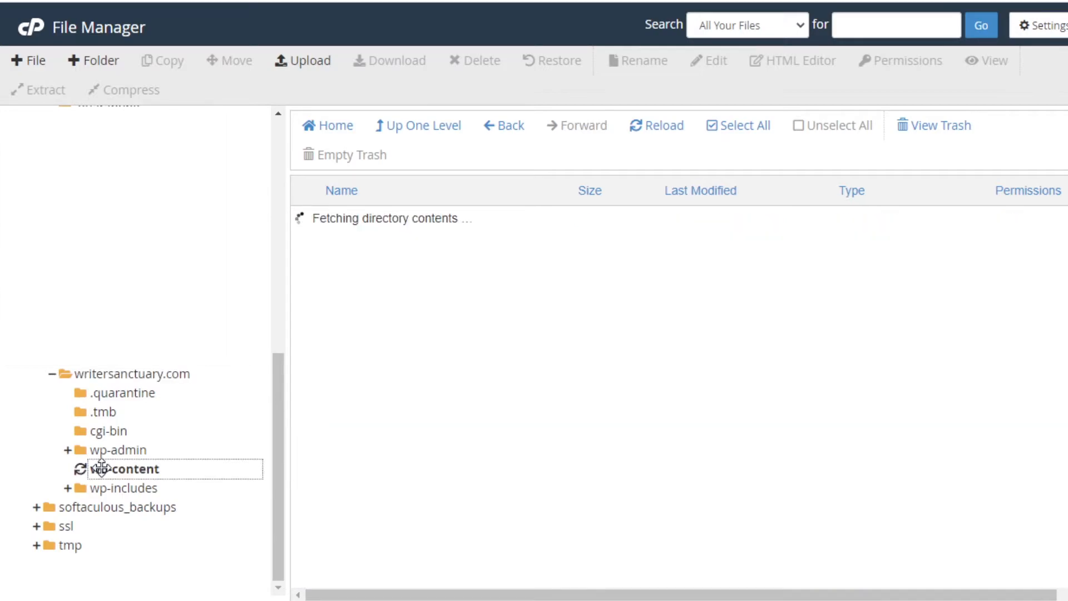
double_click(302, 407)
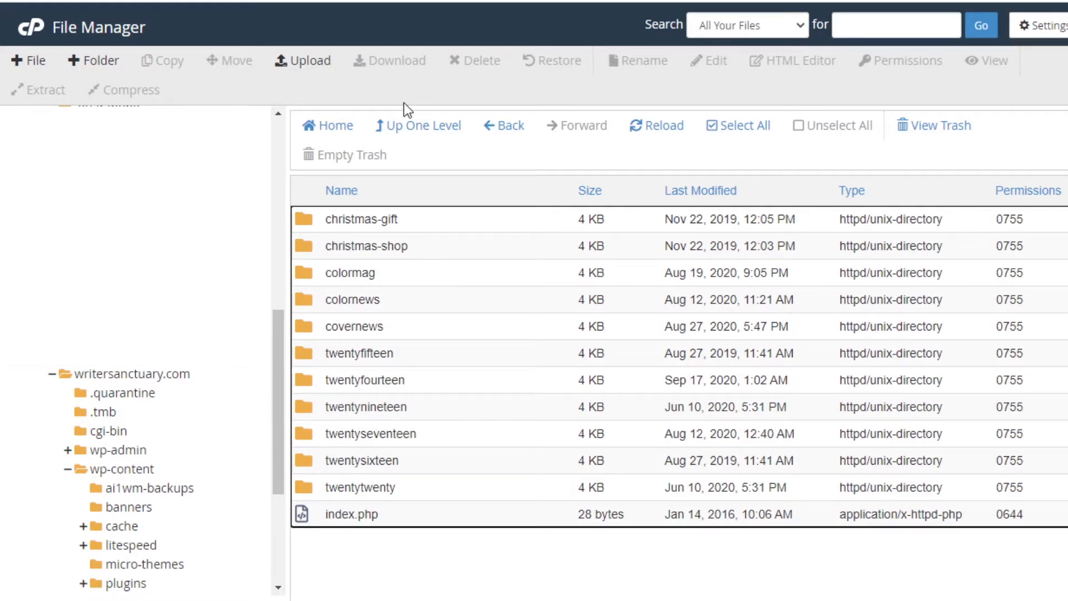
left_click(296, 60)
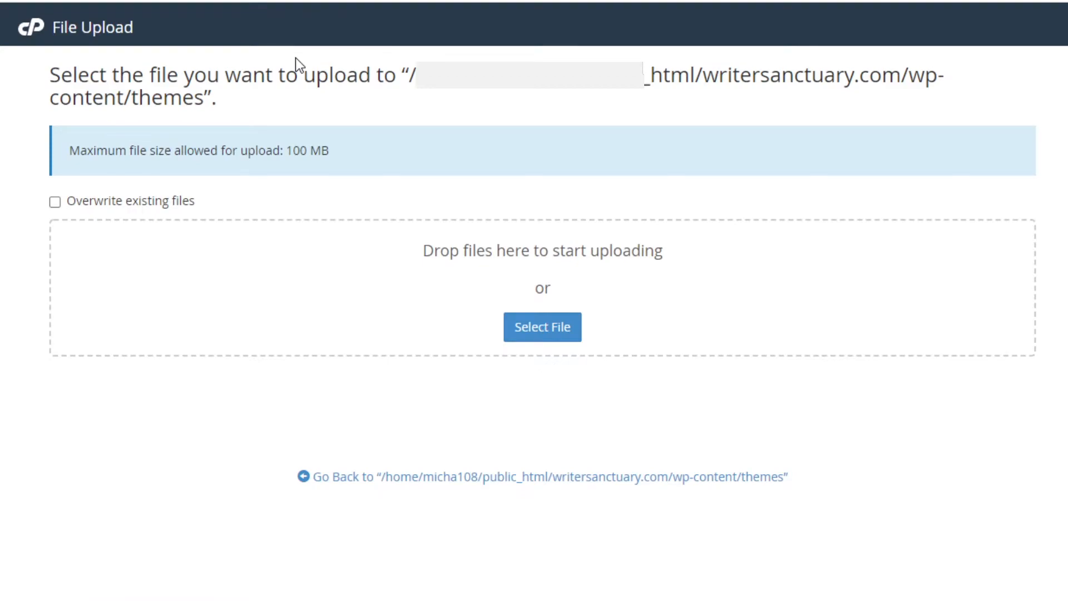
left_click(550, 338)
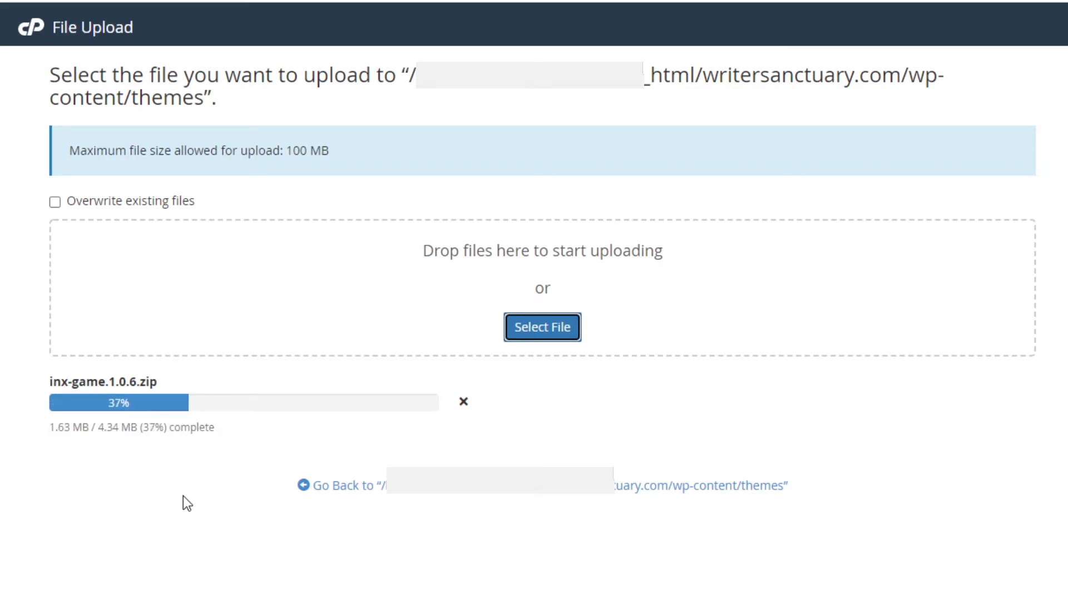
left_click(645, 492)
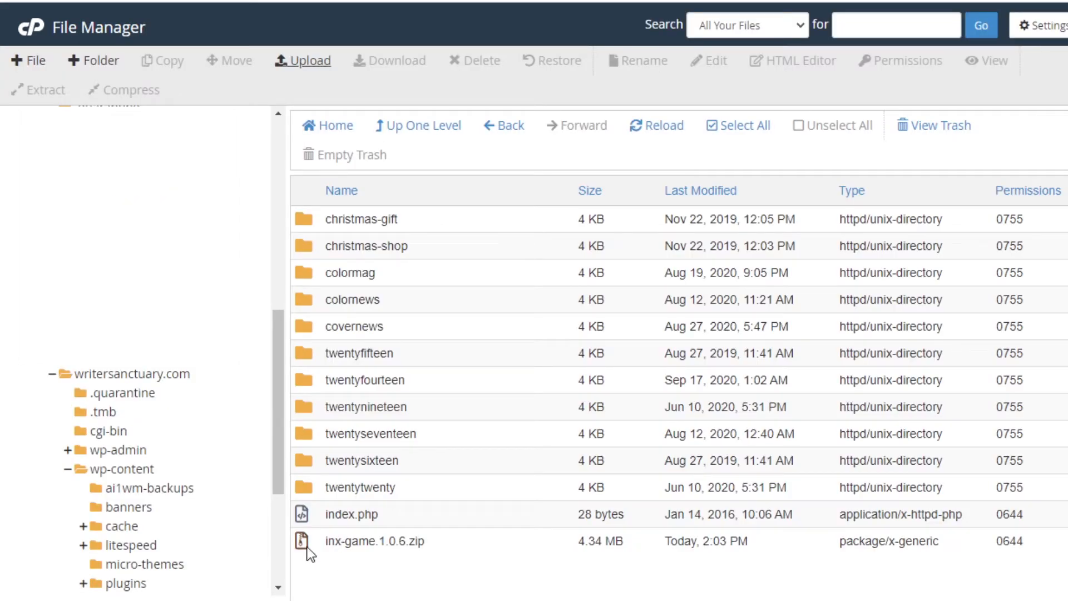
- Extract inx-game.1.0.6.zip into /public_html/writersanctuary.com/wp-content/themes, close the results, and select the extracted inx-game folder
left_click(308, 548)
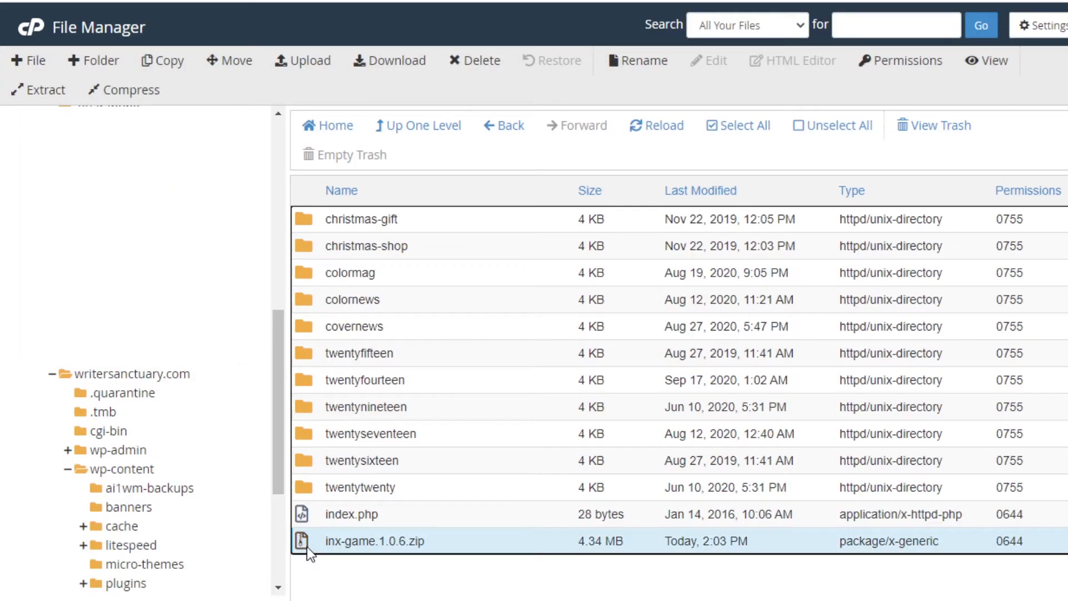
right_click(310, 554)
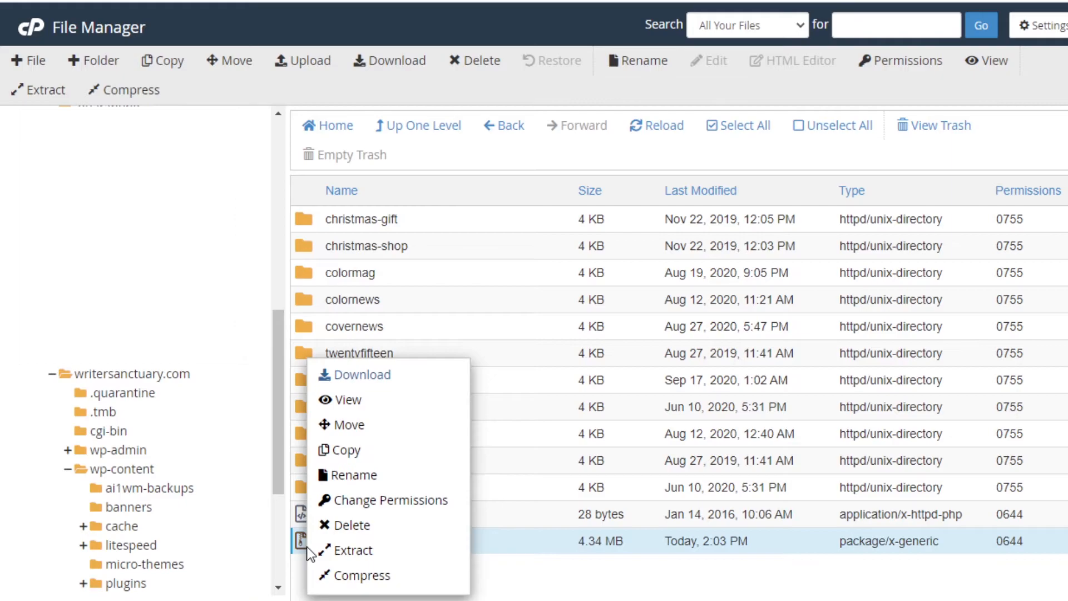
left_click(354, 551)
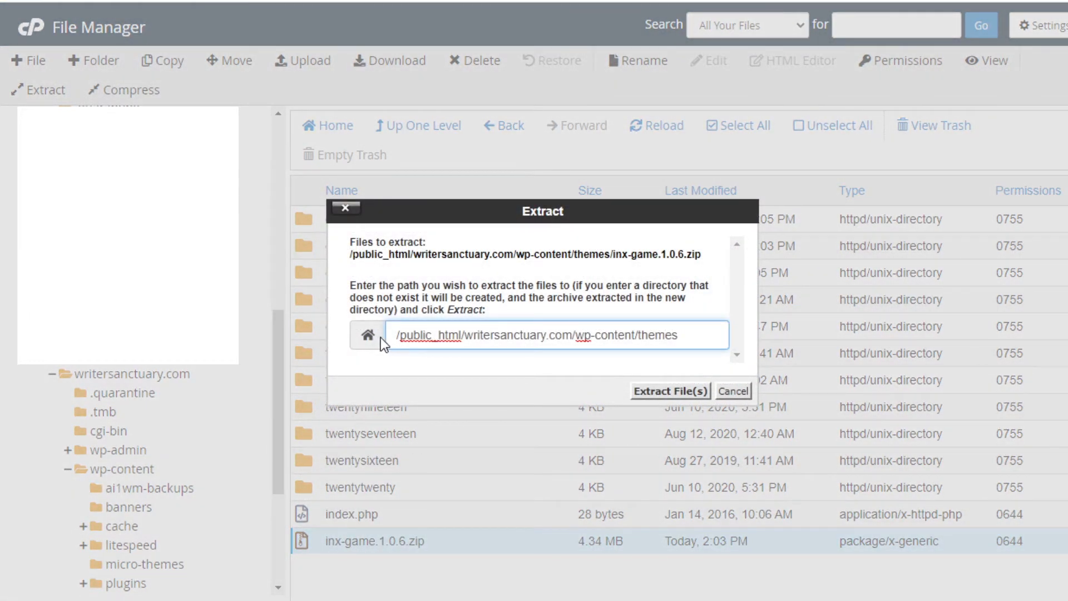
left_click(672, 393)
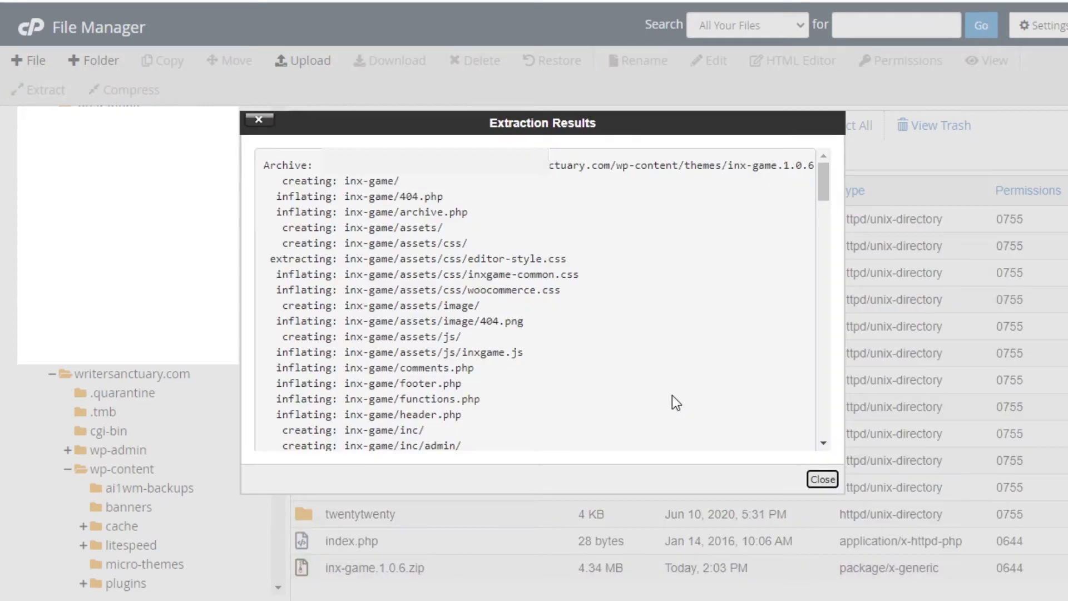
left_click(826, 478)
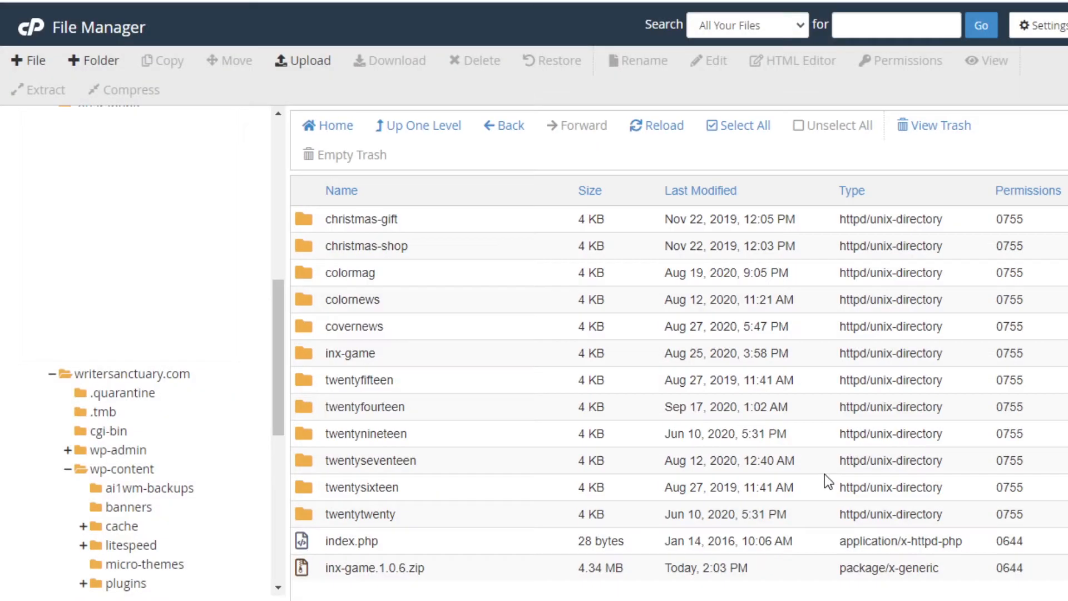
left_click(308, 351)
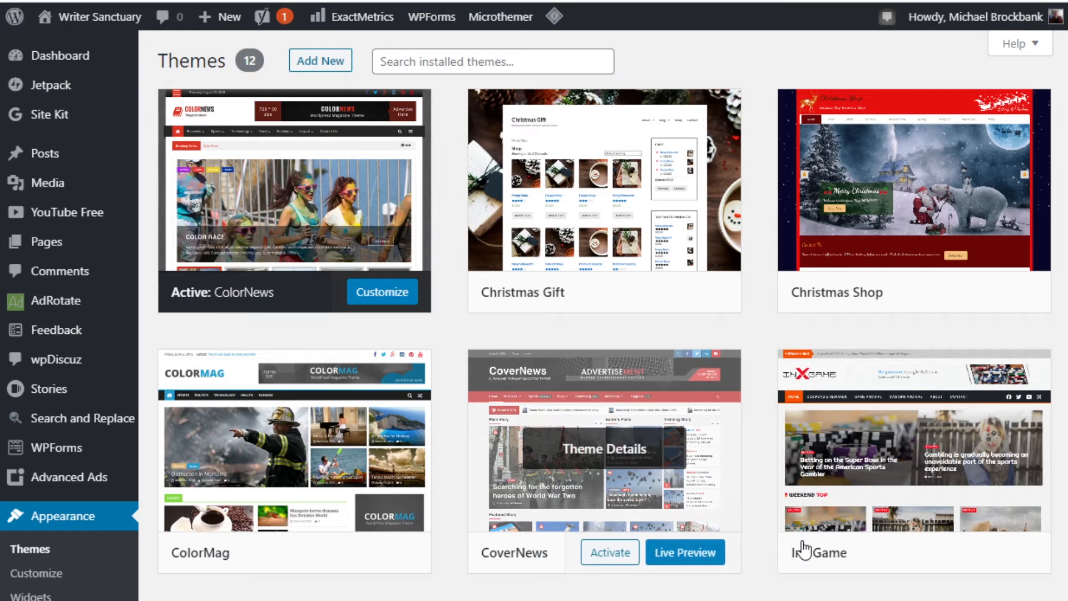
- On the Writer Sanctuary site's WordPress Themes page, open the Inx Game theme's details and delete the theme
mouse_move(908, 435)
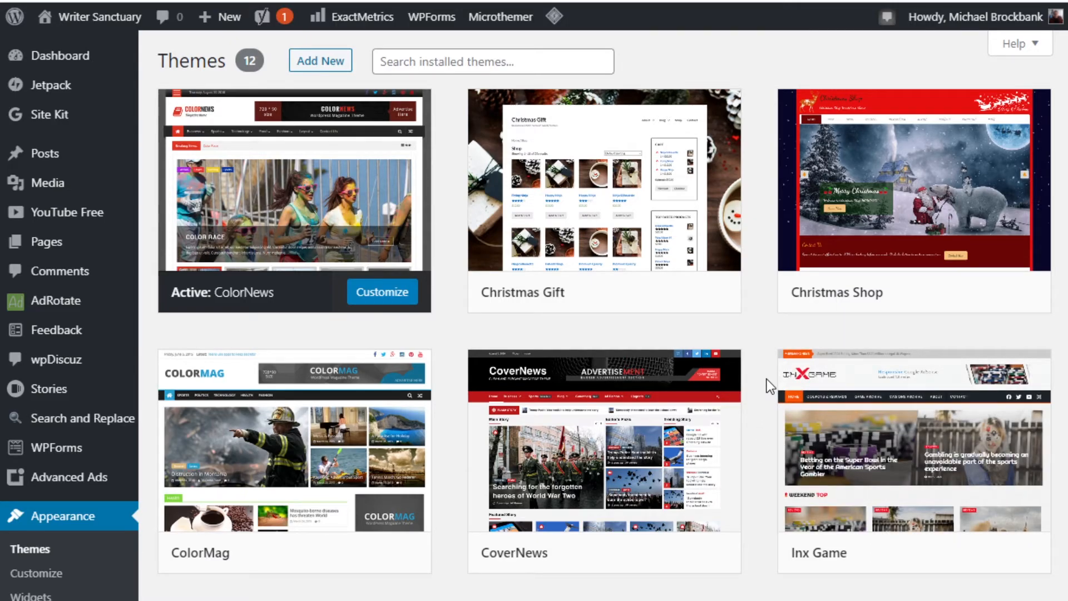
mouse_move(898, 398)
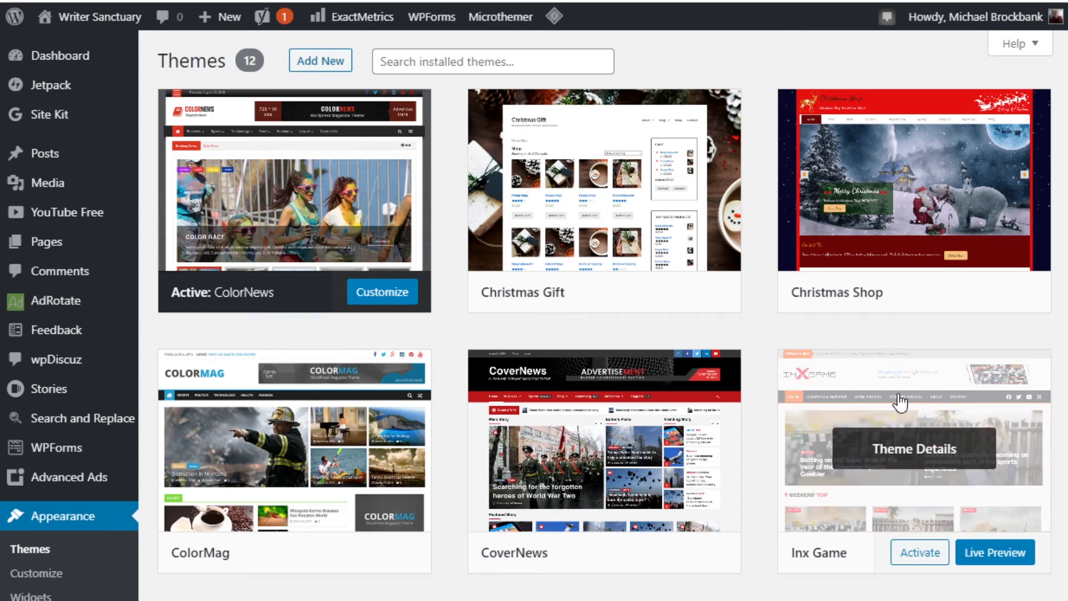
left_click(891, 451)
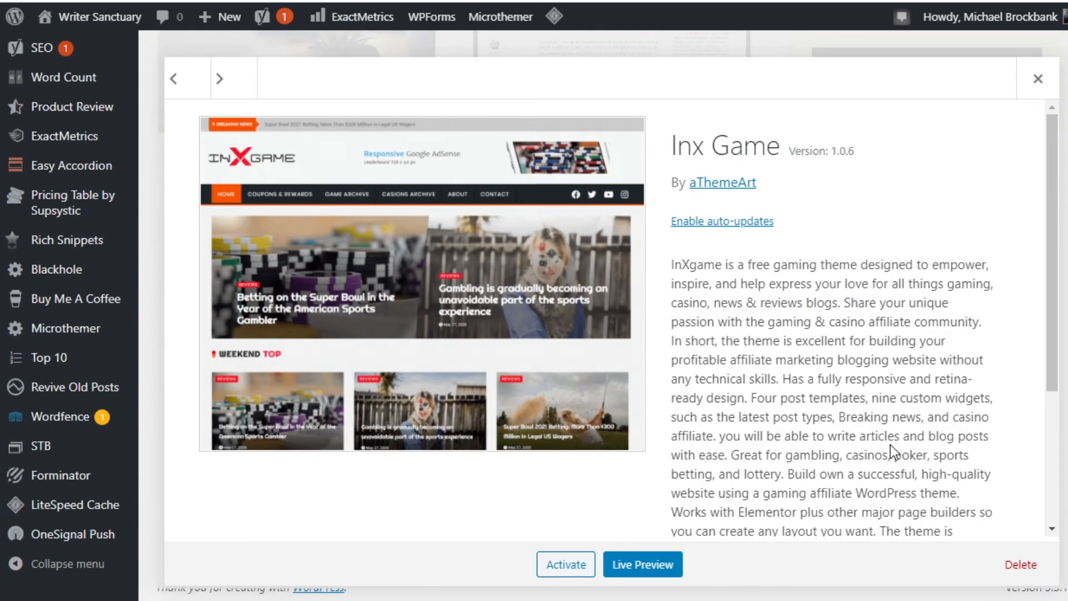
left_click(1022, 564)
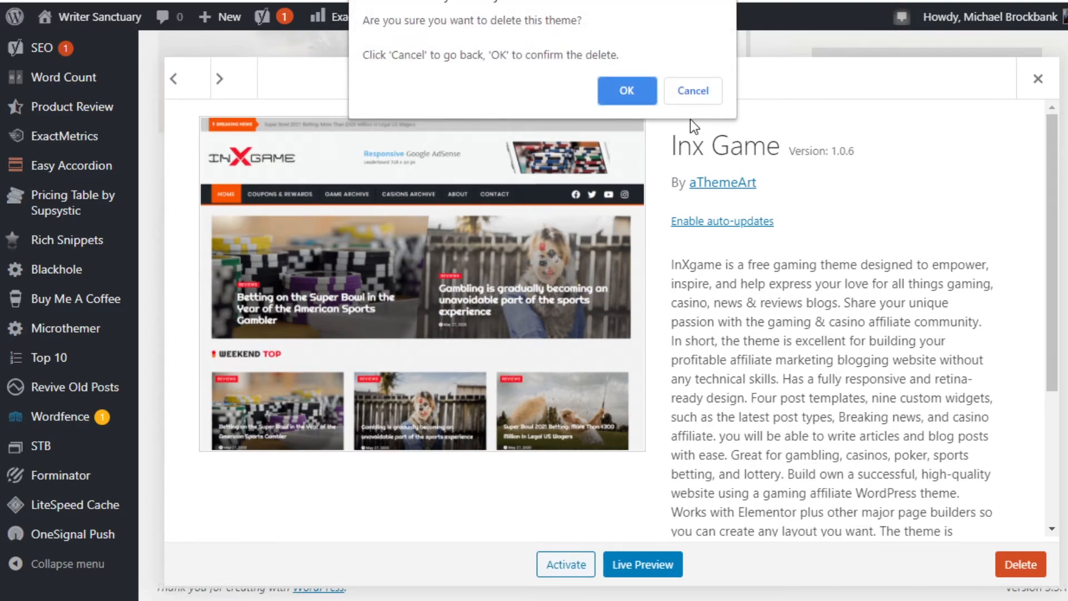
left_click(625, 91)
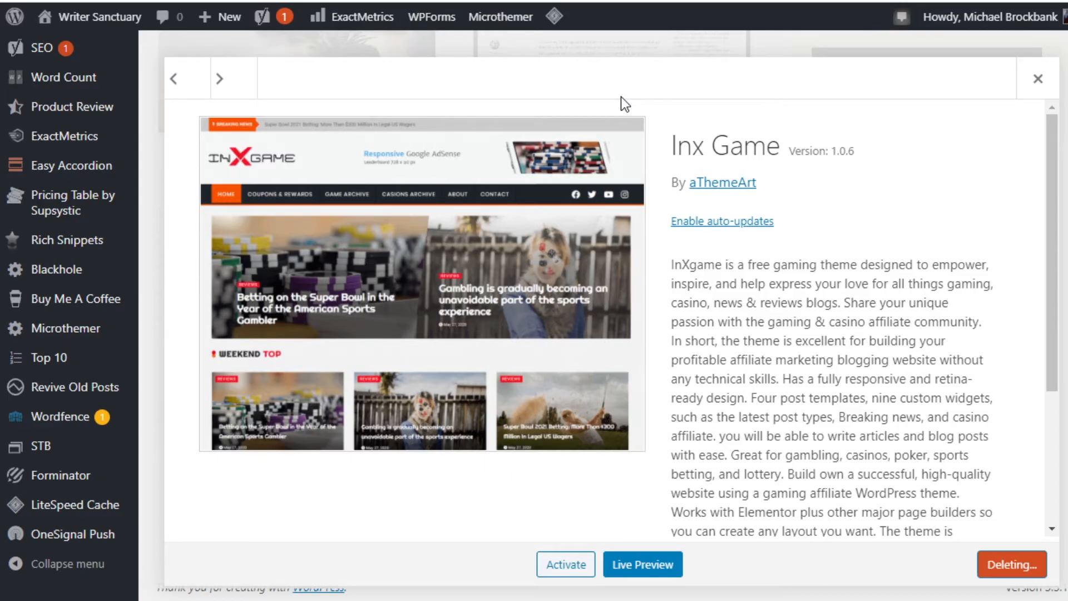